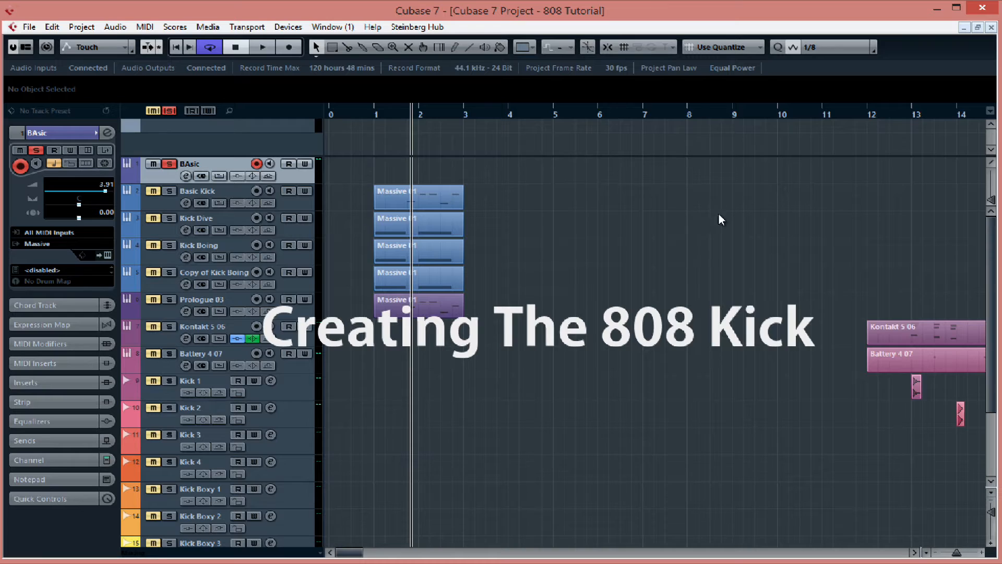
{"action": "left_click_drag", "start_coordinate": [718, 214], "coordinate": [862, 244]}
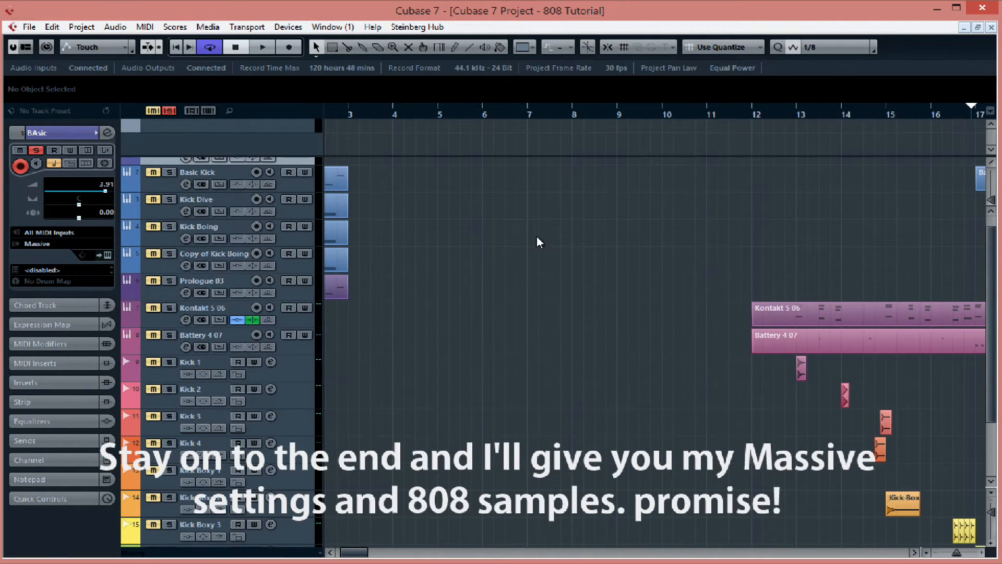
{"action": "left_click_drag", "start_coordinate": [536, 237], "coordinate": [618, 342]}
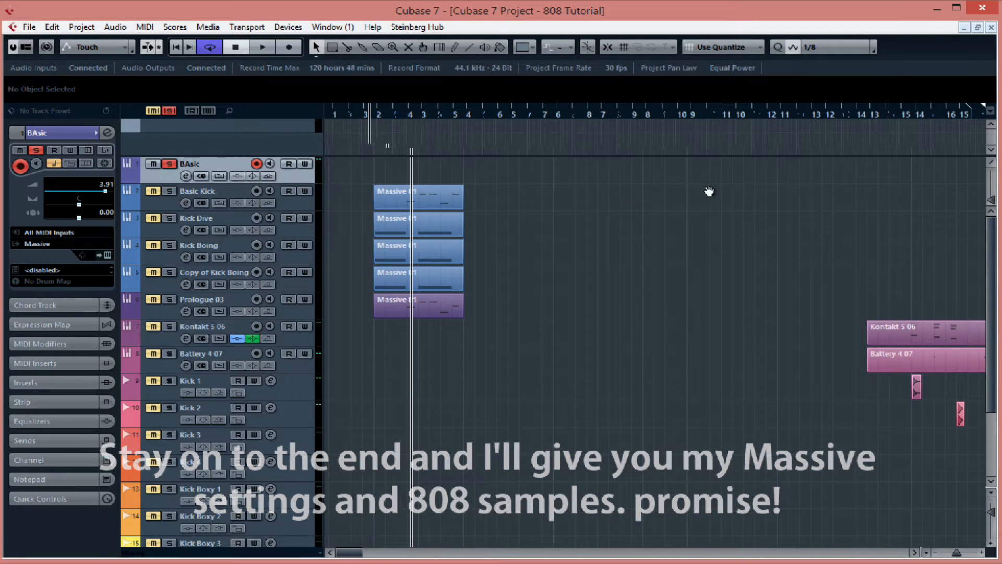
Open the BAsic track's Massive instrument and switch off OSC2, OSC3, the modulation oscillator, noise, feedback and both inserts
{"action": "left_click", "coordinate": [107, 255]}
{"action": "left_click_drag", "start_coordinate": [757, 425], "coordinate": [397, 6]}
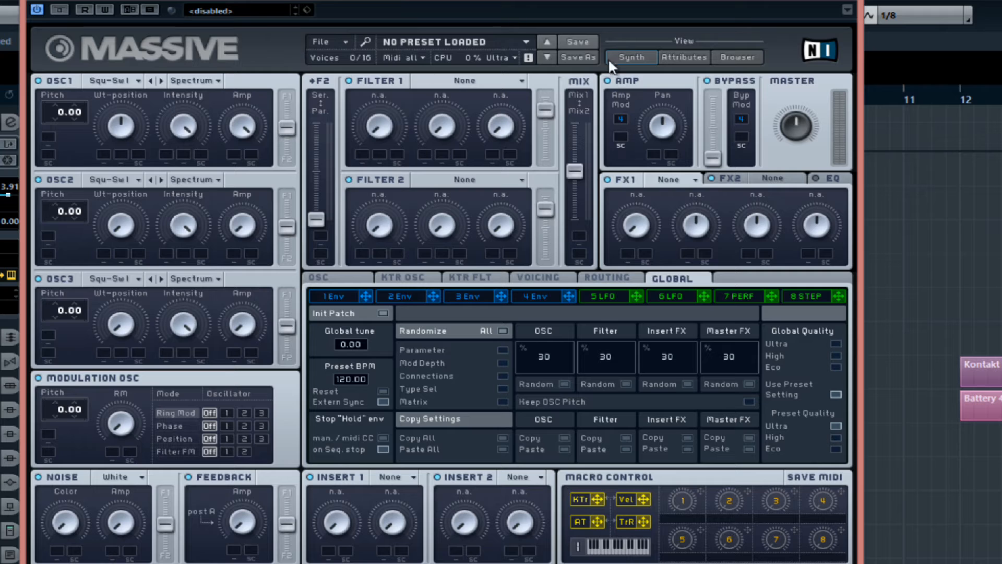
{"action": "left_click", "coordinate": [38, 179]}
{"action": "left_click", "coordinate": [38, 277]}
{"action": "left_click", "coordinate": [39, 377]}
{"action": "left_click", "coordinate": [56, 477]}
{"action": "left_click", "coordinate": [197, 477]}
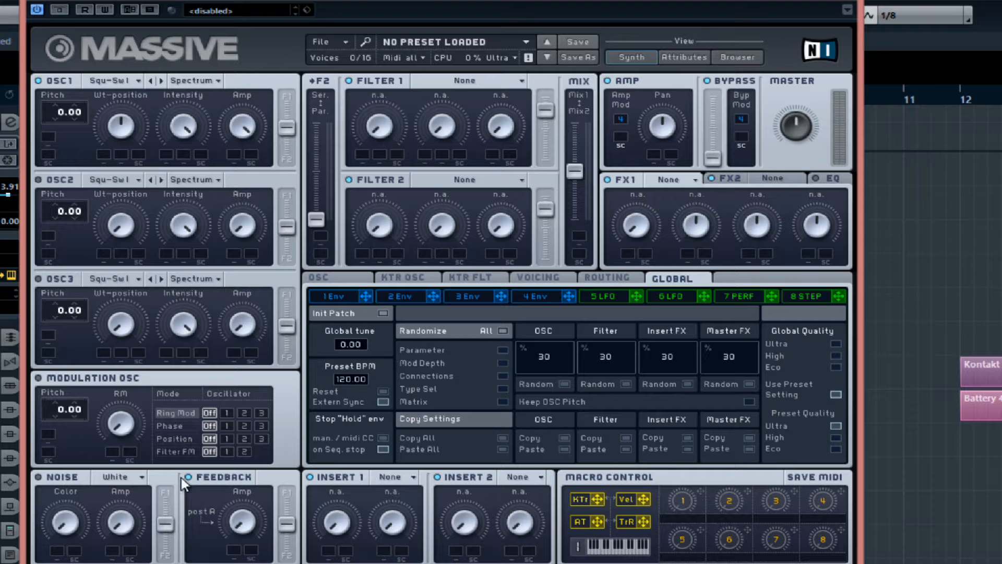
{"action": "left_click", "coordinate": [338, 479]}
{"action": "left_click", "coordinate": [449, 477]}
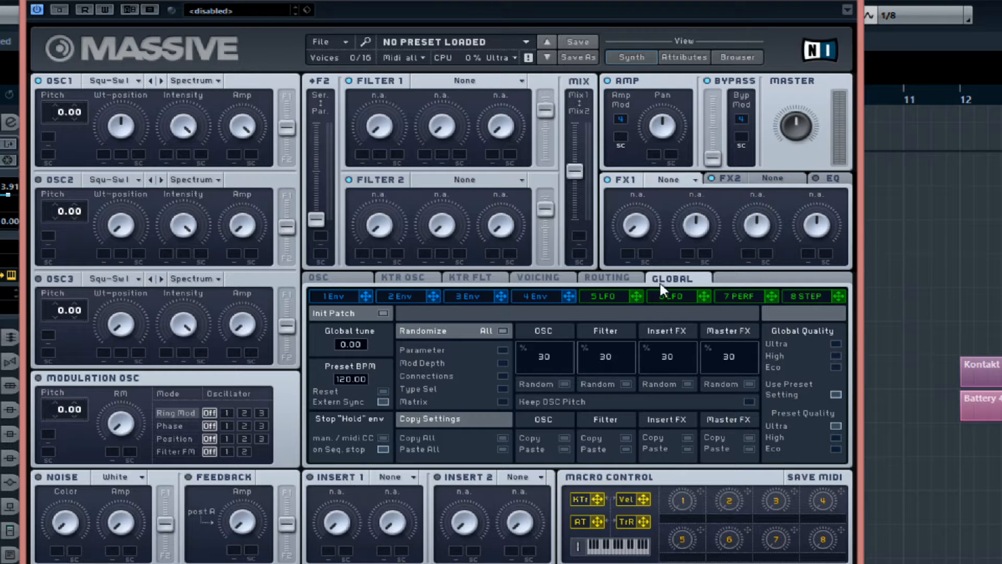
{"action": "left_click", "coordinate": [608, 179]}
Set OSC1 to the Sin-Square wavetable, with its wavetable position turned fully down and its pitch at -12.00
{"action": "left_click", "coordinate": [129, 83]}
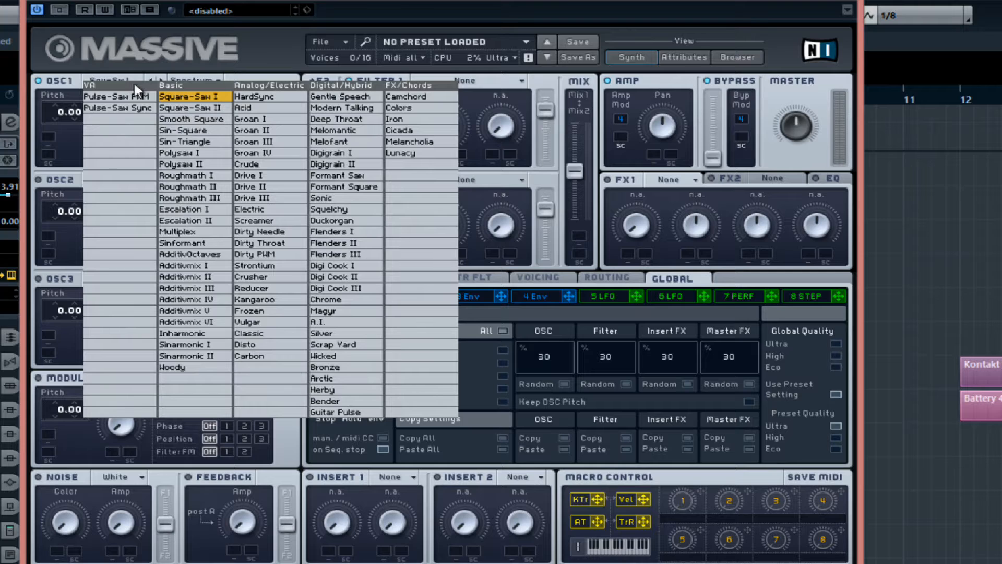
{"action": "left_click", "coordinate": [204, 131]}
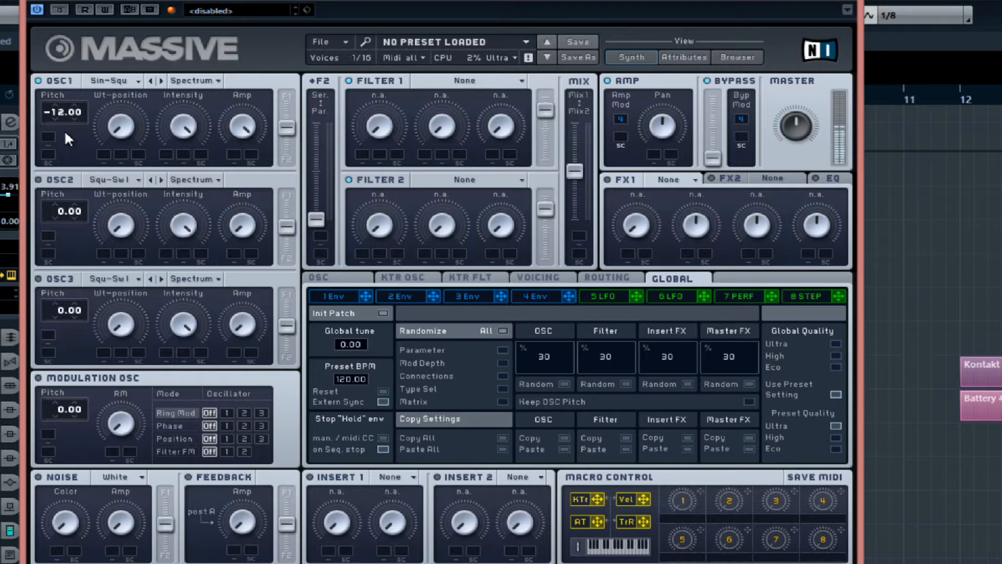
Shape envelope 4 with a short attack, a shortened decay and a decay level close to zero
{"action": "left_click", "coordinate": [540, 298]}
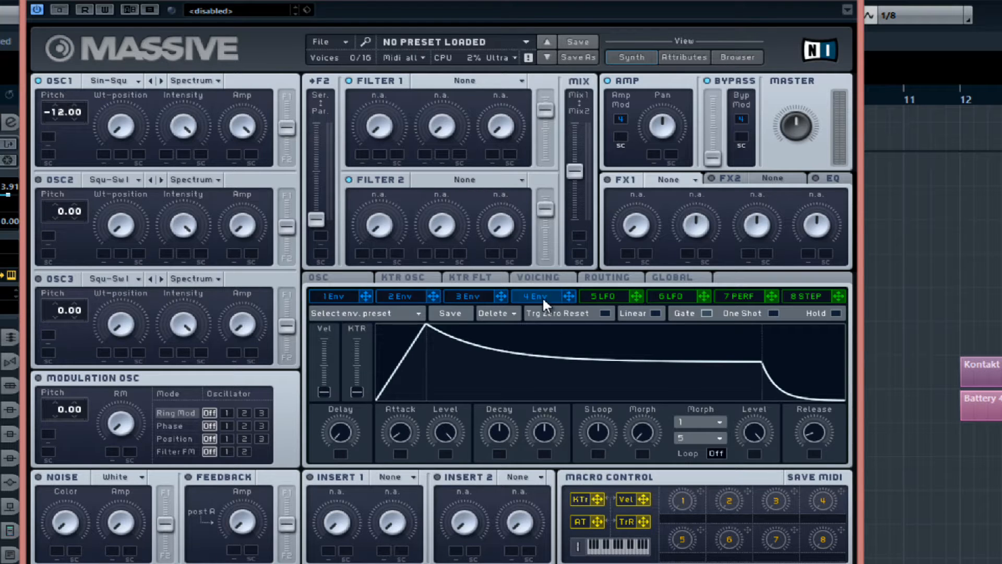
{"action": "left_click_drag", "start_coordinate": [400, 430], "coordinate": [402, 443]}
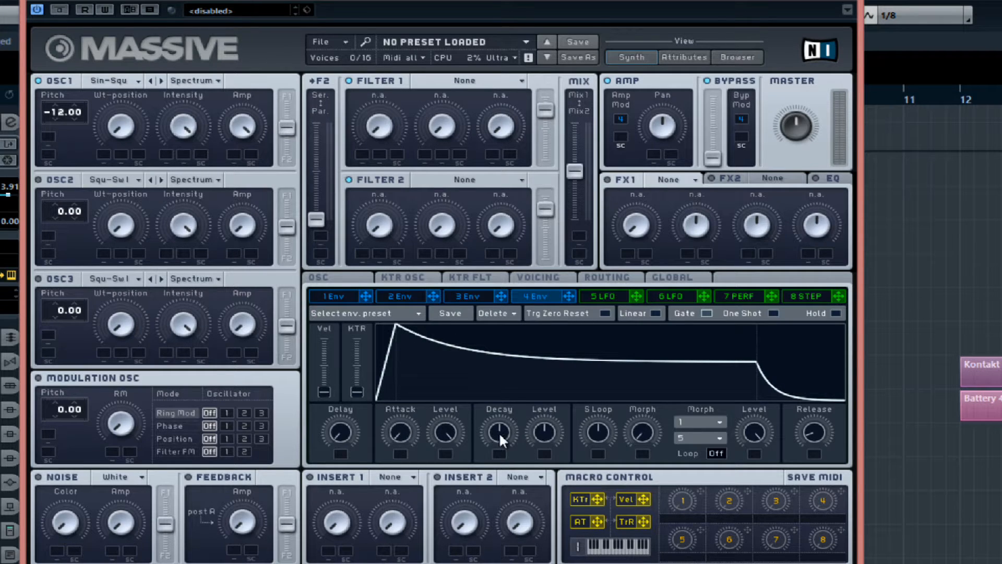
{"action": "left_click_drag", "start_coordinate": [499, 431], "coordinate": [547, 480]}
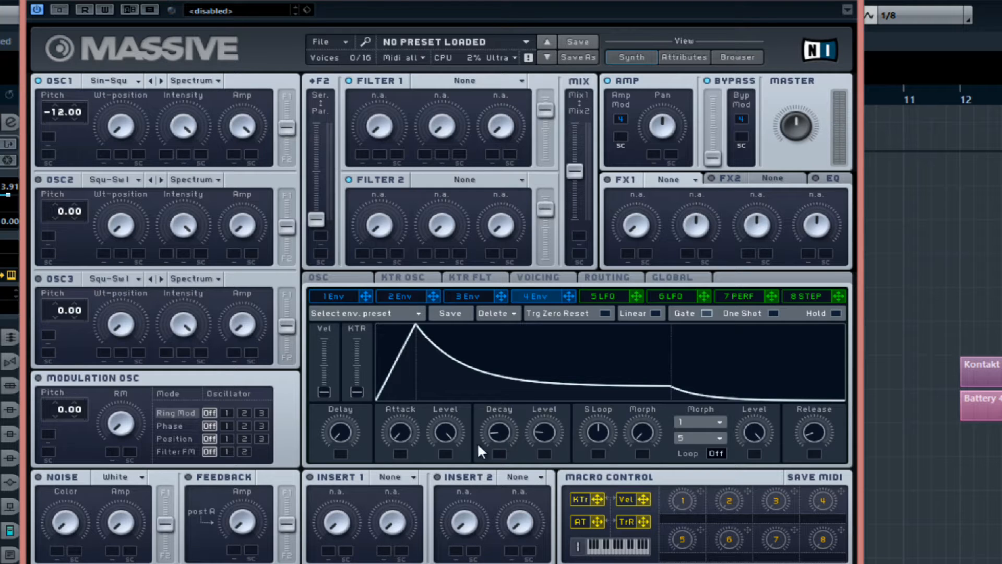
{"action": "left_click_drag", "start_coordinate": [502, 434], "coordinate": [511, 414]}
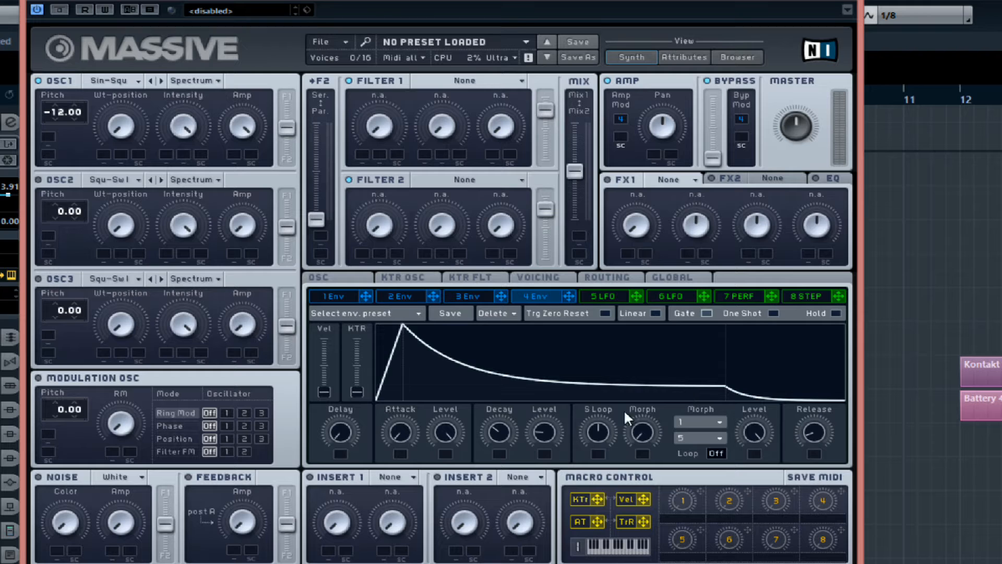
{"action": "left_click_drag", "start_coordinate": [550, 427], "coordinate": [499, 446]}
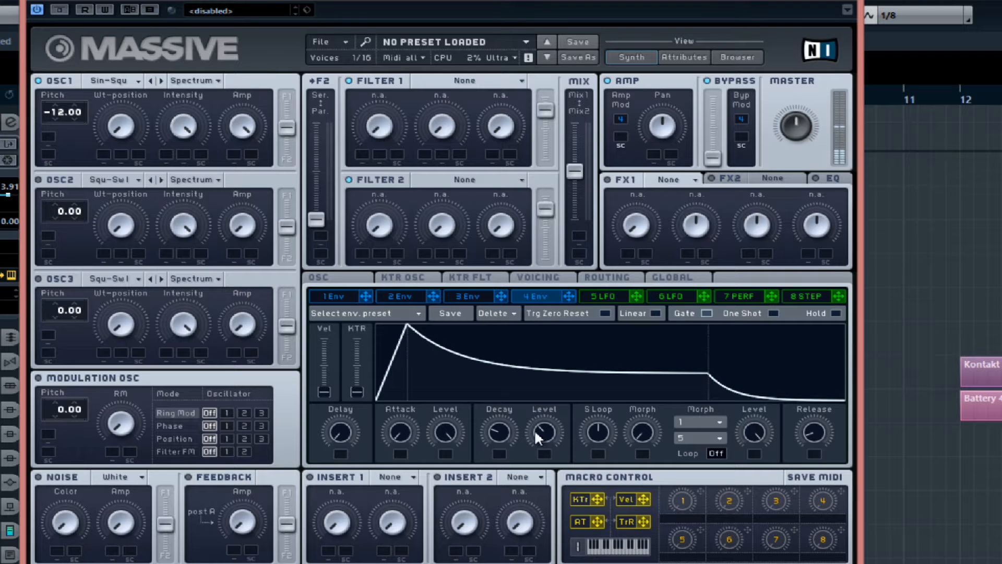
{"action": "left_click_drag", "start_coordinate": [539, 432], "coordinate": [544, 467]}
{"action": "left_click_drag", "start_coordinate": [485, 429], "coordinate": [550, 428]}
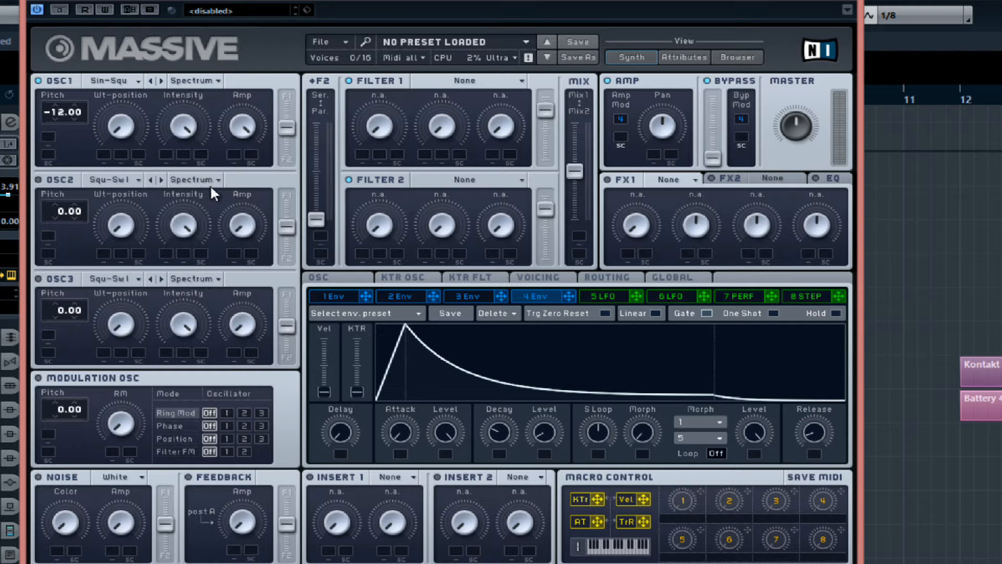
Assign envelope 1 to OSC1's pitch with a modulation amount of 24.00
{"action": "left_click", "coordinate": [342, 296]}
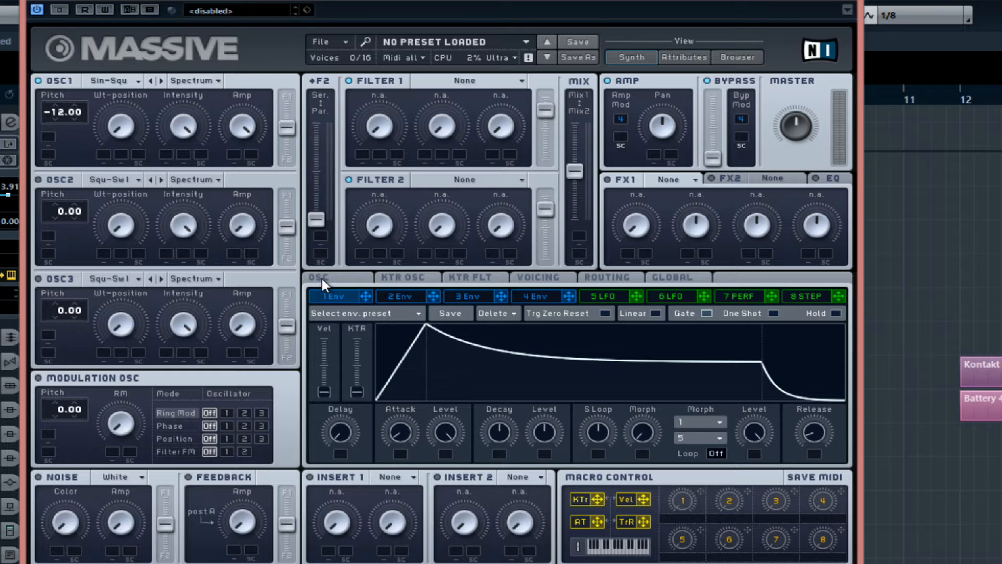
{"action": "left_click_drag", "start_coordinate": [367, 296], "coordinate": [49, 138]}
{"action": "left_click_drag", "start_coordinate": [101, 104], "coordinate": [113, 96]}
Shape envelope 1 with a short attack, a very short decay and a low decay level
{"action": "left_click_drag", "start_coordinate": [401, 429], "coordinate": [406, 449]}
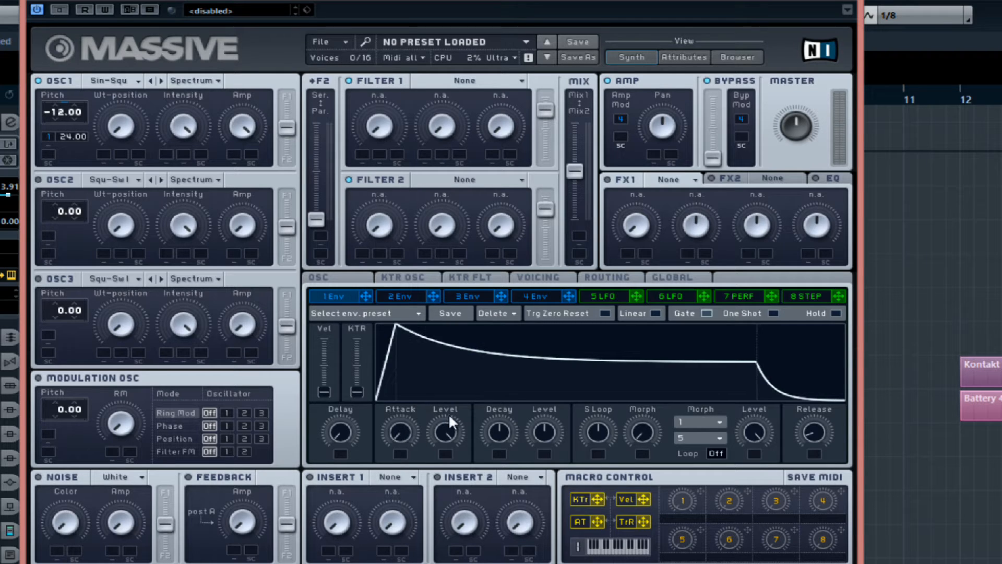
{"action": "left_click_drag", "start_coordinate": [540, 432], "coordinate": [548, 481]}
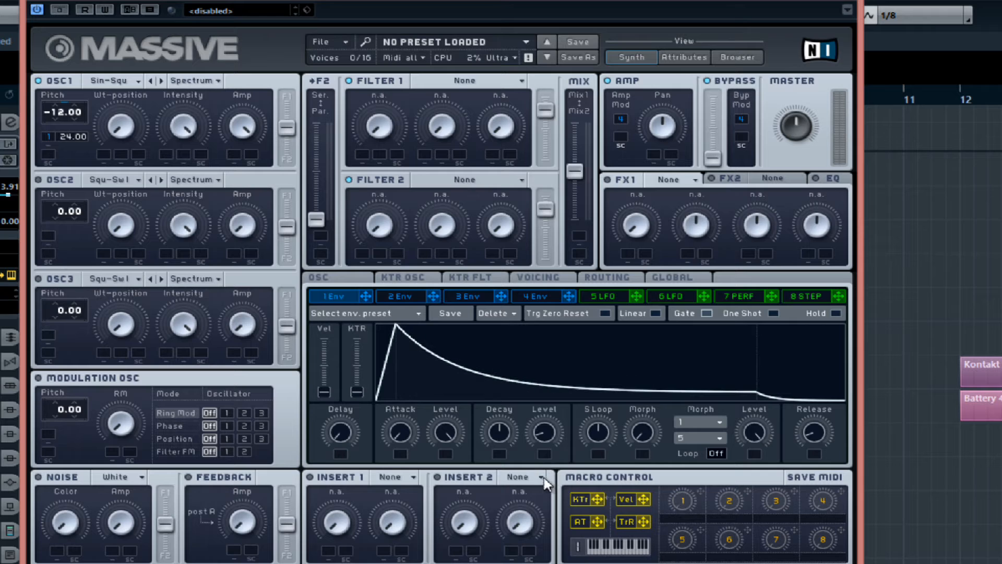
{"action": "left_click_drag", "start_coordinate": [506, 431], "coordinate": [515, 484]}
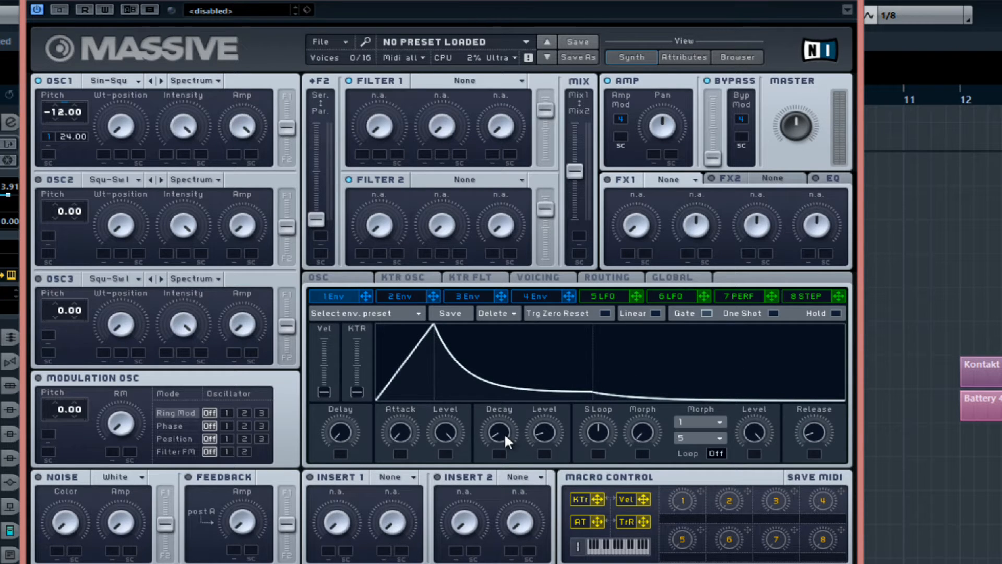
{"action": "left_click_drag", "start_coordinate": [499, 436], "coordinate": [502, 433]}
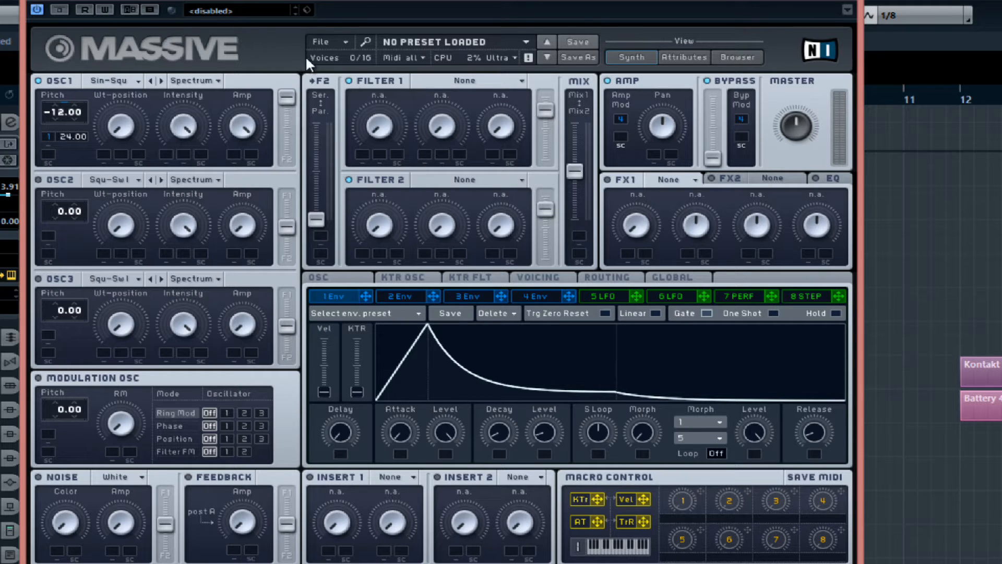
Route OSC1 fully to Filter 1, set that filter to Lowpass 4 and open up its cutoff
{"action": "left_click", "coordinate": [485, 87]}
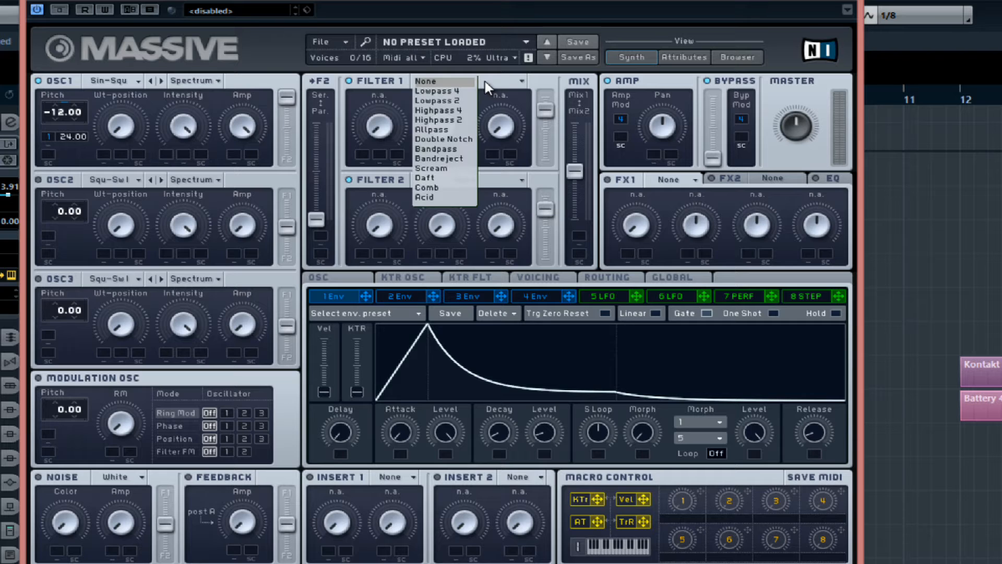
{"action": "left_click", "coordinate": [437, 90]}
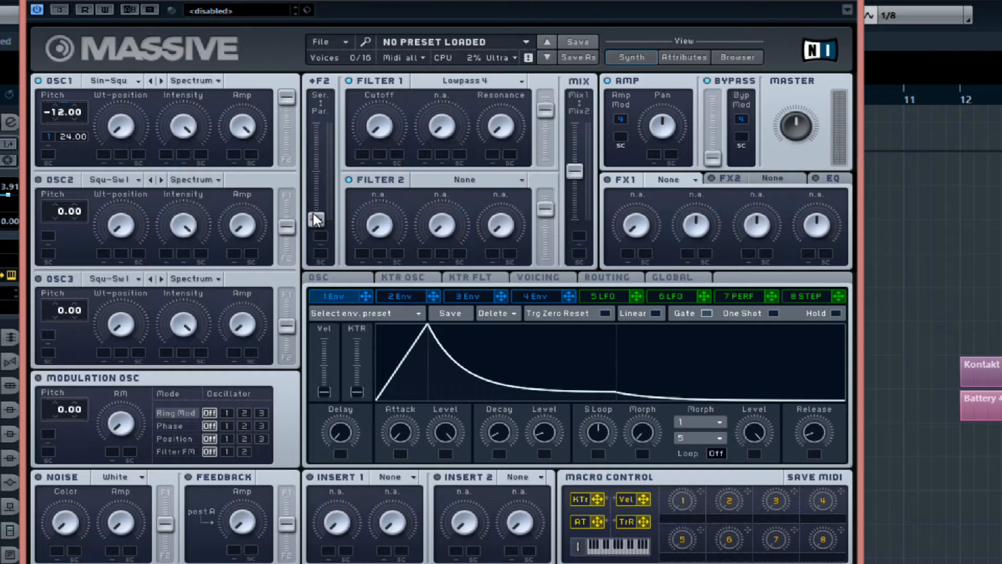
{"action": "left_click_drag", "start_coordinate": [381, 134], "coordinate": [384, 1]}
{"action": "mouse_move", "coordinate": [384, 120]}
{"action": "left_mouse_down"}
{"action": "mouse_move", "coordinate": [383, 137]}
{"action": "mouse_move", "coordinate": [395, 139]}
{"action": "mouse_move", "coordinate": [397, 119]}
{"action": "left_mouse_up"}
Lengthen the decay of envelopes 1 and 4 slightly and raise envelope 4's decay level a little
{"action": "left_click_drag", "start_coordinate": [513, 436], "coordinate": [512, 416]}
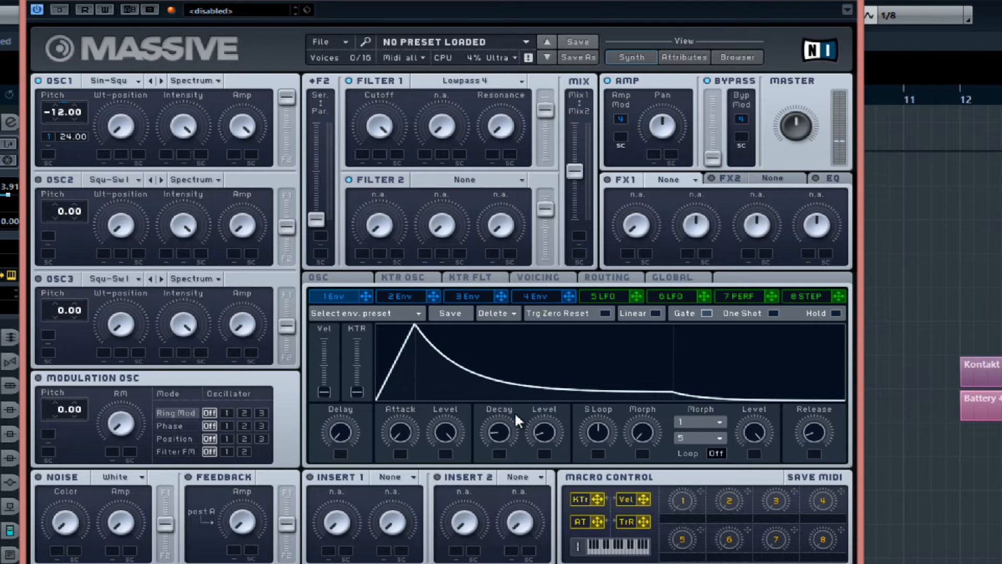
{"action": "left_click", "coordinate": [534, 296]}
{"action": "mouse_move", "coordinate": [503, 427]}
{"action": "left_mouse_down"}
{"action": "mouse_move", "coordinate": [503, 437]}
{"action": "mouse_move", "coordinate": [510, 416]}
{"action": "left_mouse_up"}
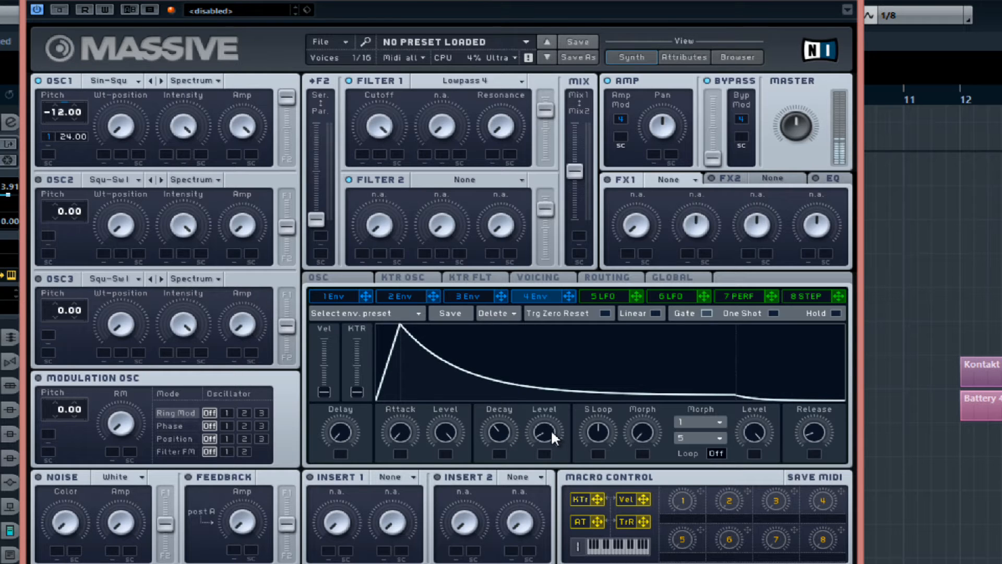
{"action": "left_click_drag", "start_coordinate": [549, 430], "coordinate": [550, 414]}
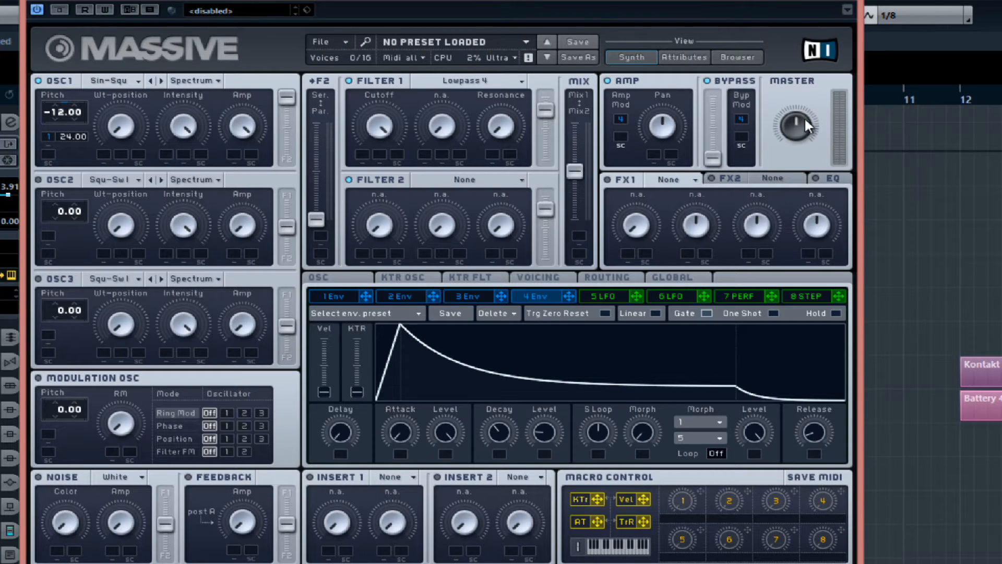
Enable Massive's EQ, raise its Boost and Low Shelf, and close the instrument window
{"action": "left_click", "coordinate": [831, 181]}
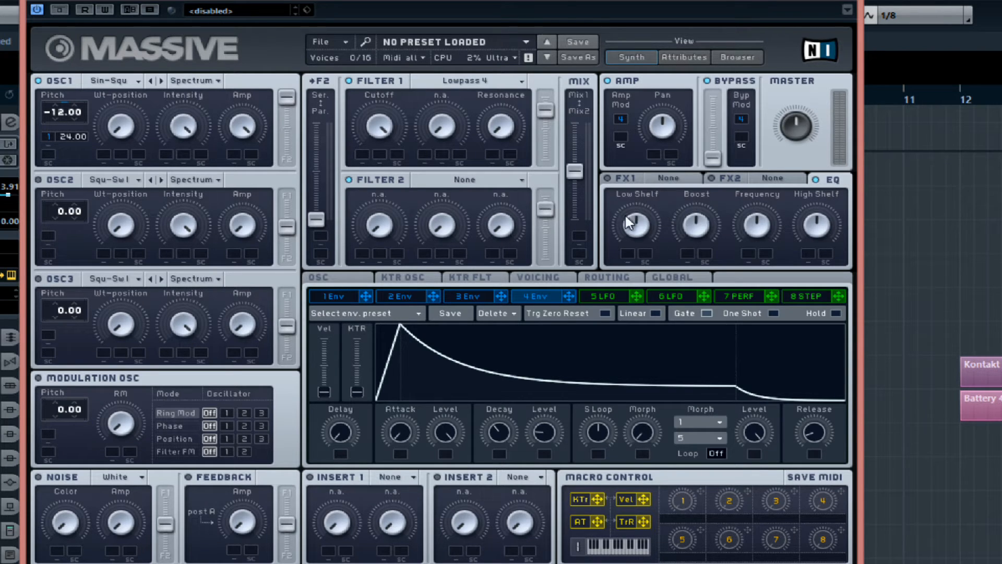
{"action": "left_click_drag", "start_coordinate": [697, 231], "coordinate": [700, 197]}
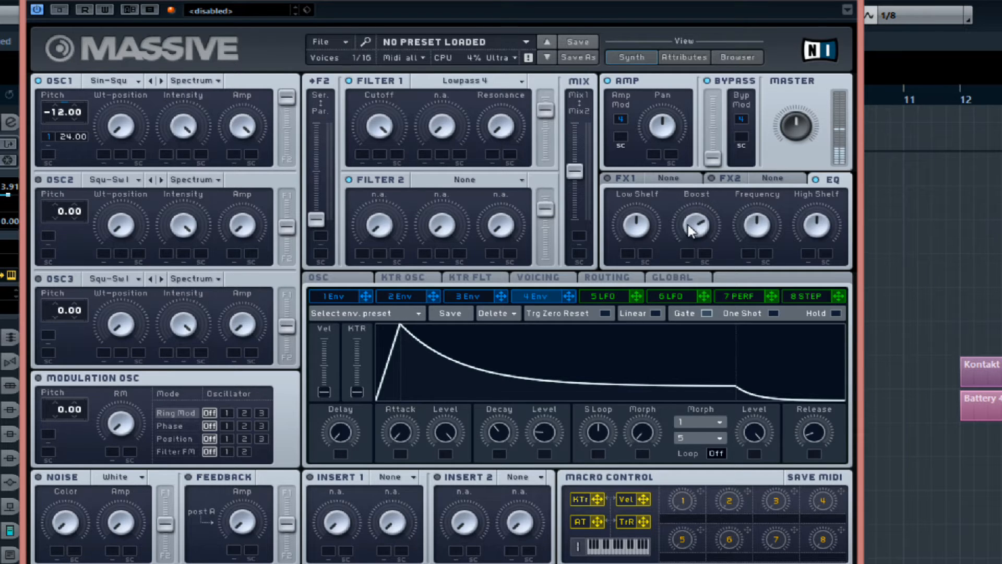
{"action": "left_click_drag", "start_coordinate": [642, 206], "coordinate": [643, 197]}
{"action": "left_click", "coordinate": [852, 1]}
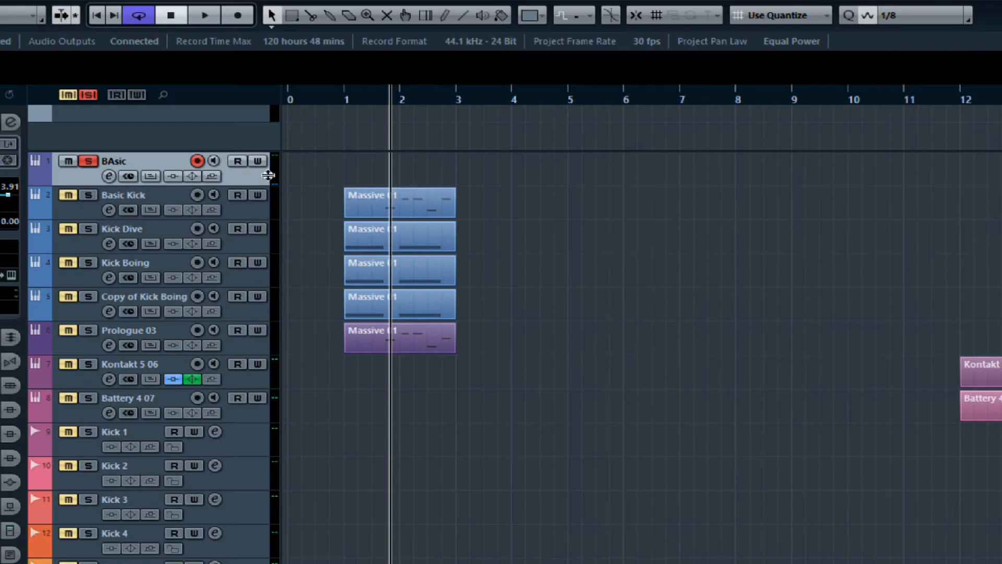
Unsolo the BAsic track and open the Prologue instrument of the Prologue 03 track
{"action": "left_click", "coordinate": [88, 161]}
{"action": "left_click", "coordinate": [150, 339]}
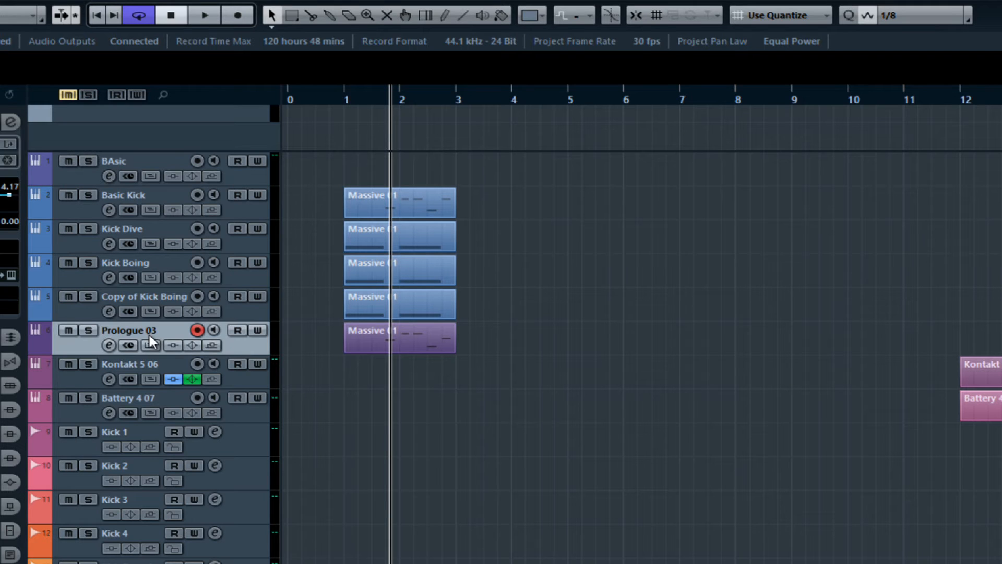
{"action": "left_click", "coordinate": [12, 275]}
{"action": "left_click_drag", "start_coordinate": [984, 47], "coordinate": [729, 66]}
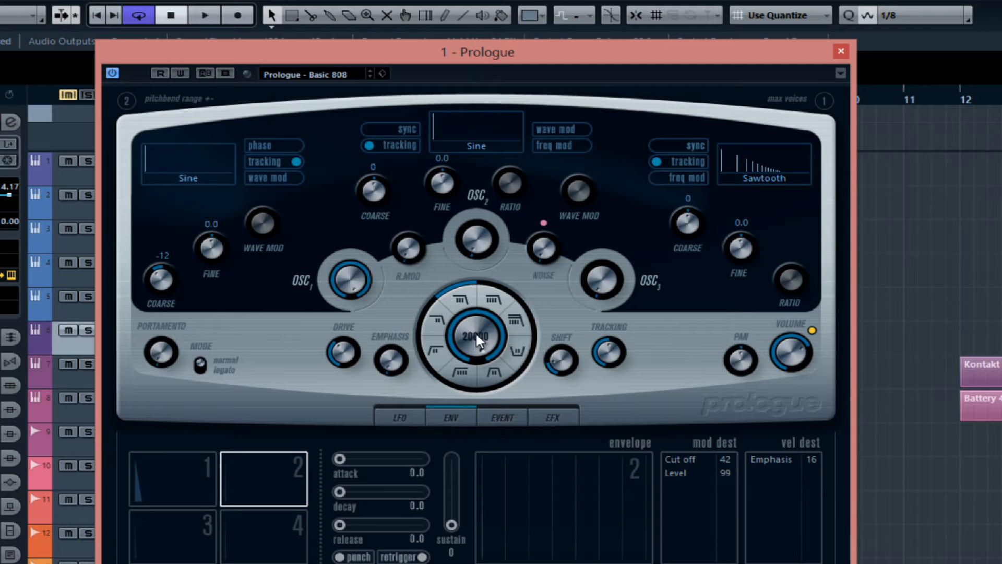
Adjust Prologue's filter cutoff and the decay of its envelope 1, and close the instrument window
{"action": "mouse_move", "coordinate": [475, 334]}
{"action": "left_mouse_down"}
{"action": "mouse_move", "coordinate": [530, 515]}
{"action": "mouse_move", "coordinate": [511, 375]}
{"action": "mouse_move", "coordinate": [465, 350]}
{"action": "left_mouse_up"}
{"action": "left_click", "coordinate": [196, 480]}
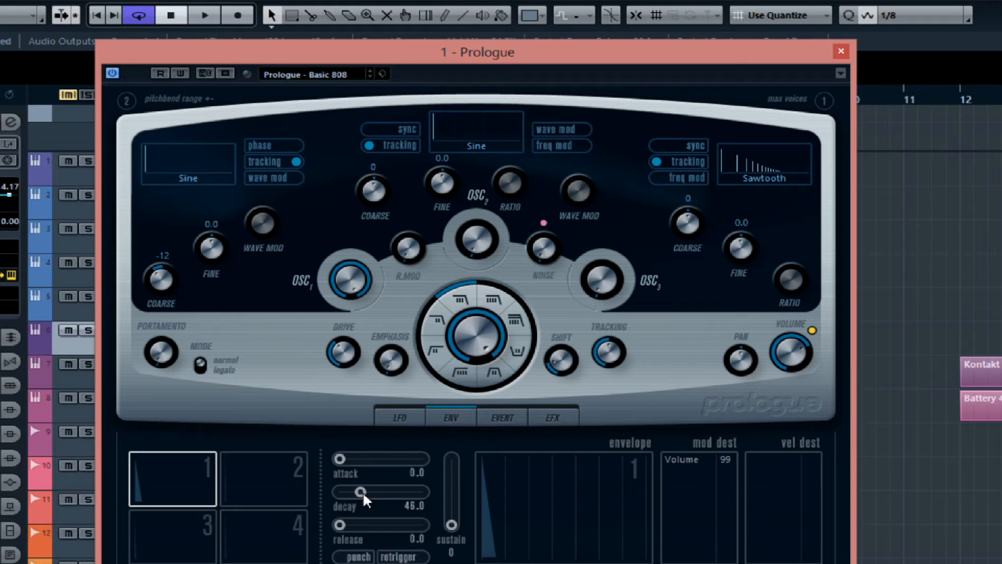
{"action": "mouse_move", "coordinate": [361, 490]}
{"action": "left_mouse_down"}
{"action": "mouse_move", "coordinate": [386, 491]}
{"action": "mouse_move", "coordinate": [359, 491]}
{"action": "mouse_move", "coordinate": [369, 500]}
{"action": "left_mouse_up"}
{"action": "left_click", "coordinate": [841, 51]}
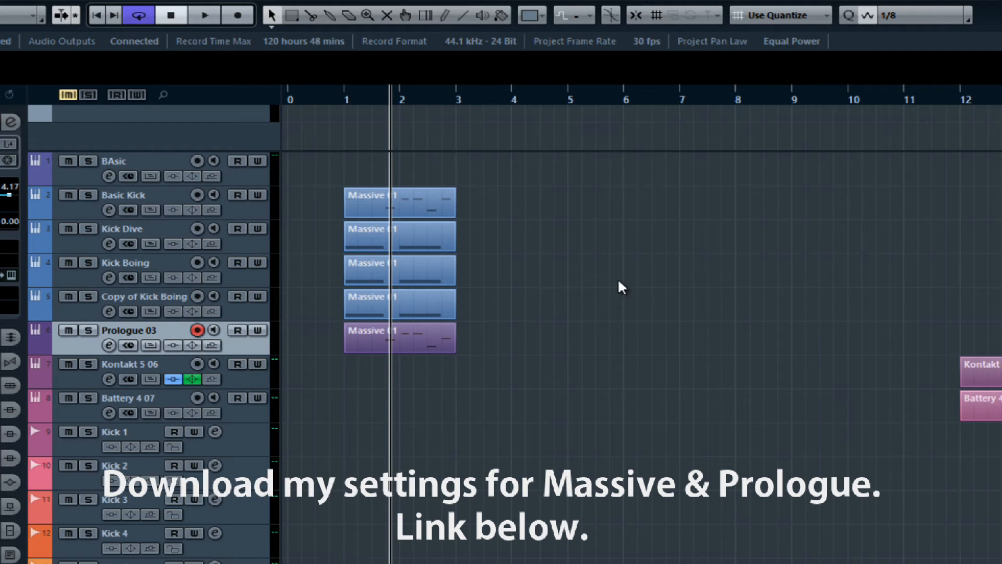
Solo the Basic Kick track and play back its Massive 01 part from the middle of bar 1
{"action": "left_click_drag", "start_coordinate": [658, 284], "coordinate": [402, 262]}
{"action": "left_click_drag", "start_coordinate": [588, 300], "coordinate": [907, 299]}
{"action": "left_click", "coordinate": [155, 204]}
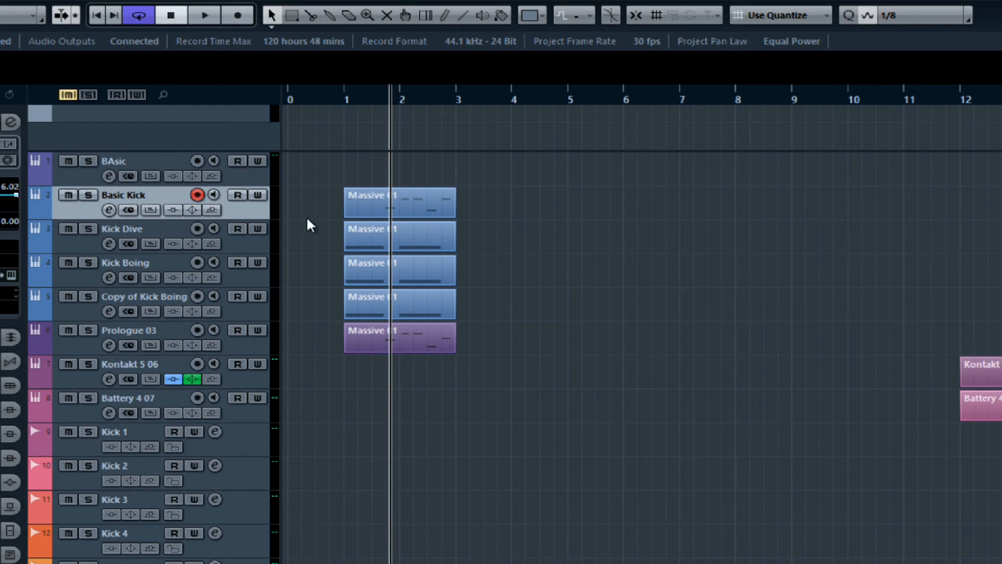
{"action": "key", "text": "s"}
{"action": "left_click_drag", "start_coordinate": [334, 206], "coordinate": [486, 193]}
{"action": "scroll", "coordinate": [375, 188], "scroll_direction": "up", "scroll_amount": 3}
{"action": "left_click_drag", "start_coordinate": [407, 183], "coordinate": [672, 183]}
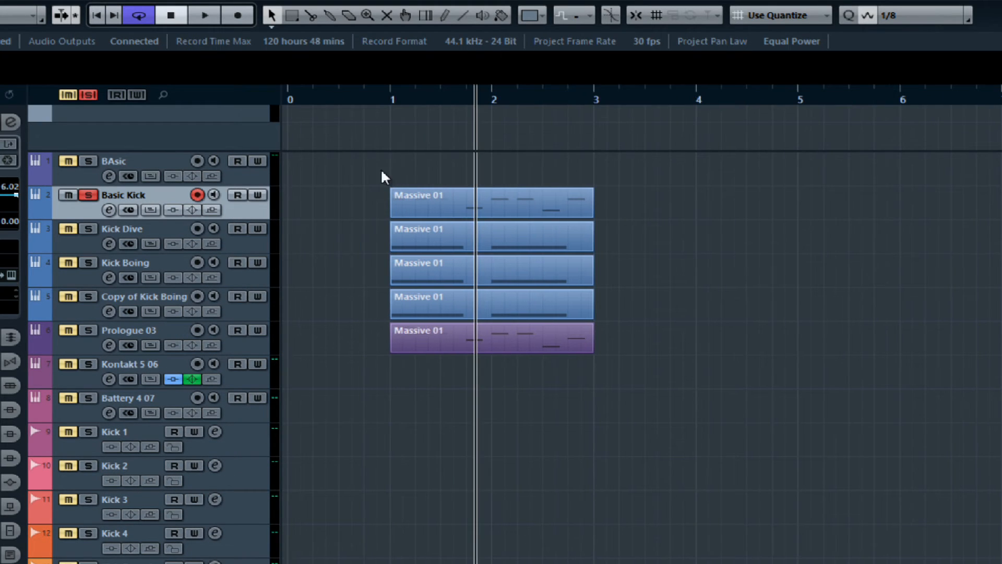
{"action": "left_click", "coordinate": [391, 97]}
{"action": "left_click", "coordinate": [458, 94]}
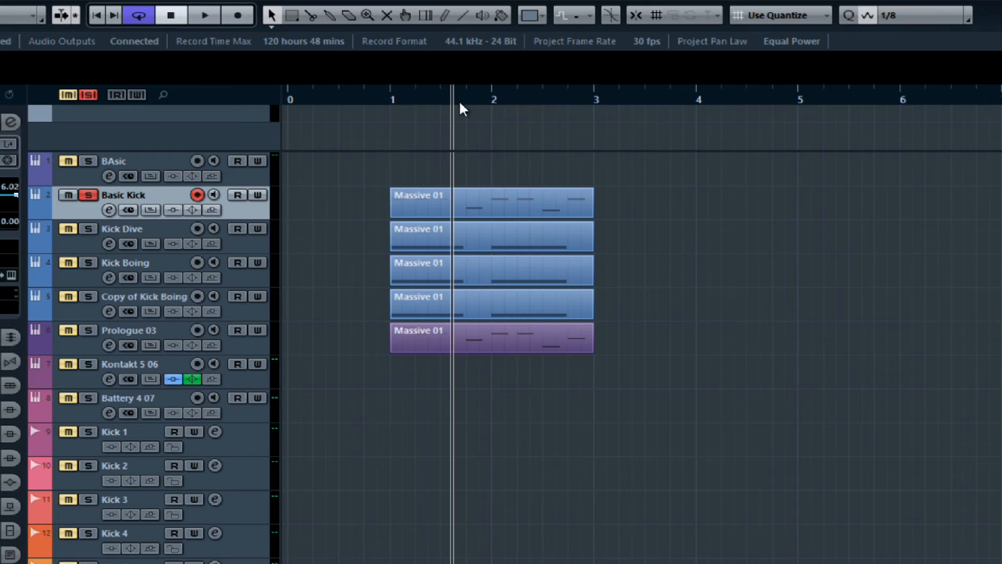
{"action": "key", "text": "space"}
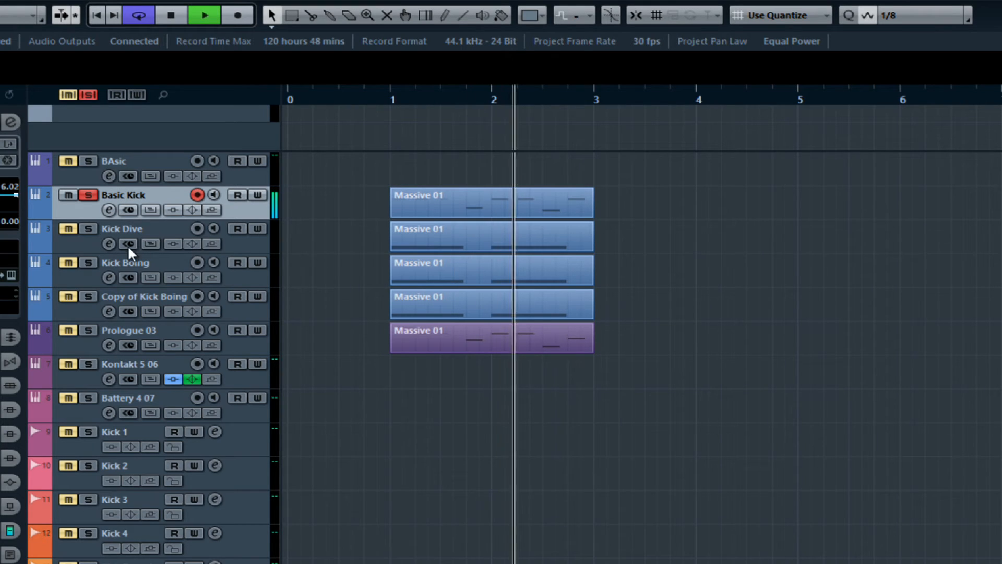
{"action": "key", "text": "space"}
Move the solo from the Basic Kick track to the Kick Dive track
{"action": "left_click", "coordinate": [89, 229]}
{"action": "left_click", "coordinate": [86, 196]}
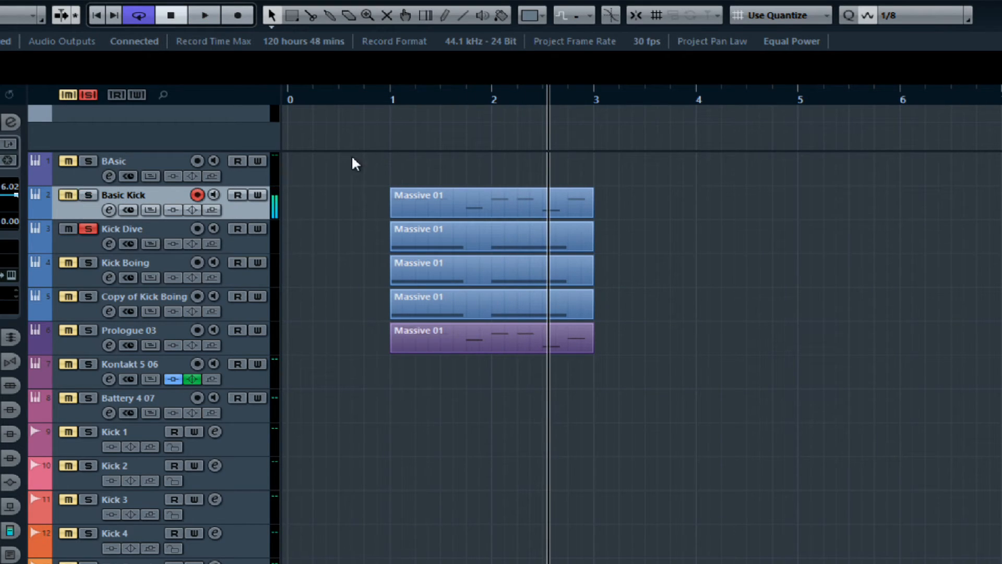
Play back the soloed Kick Dive track's Massive 01 part from the start of bar 1, stopping in bar 2
{"action": "left_click", "coordinate": [394, 96]}
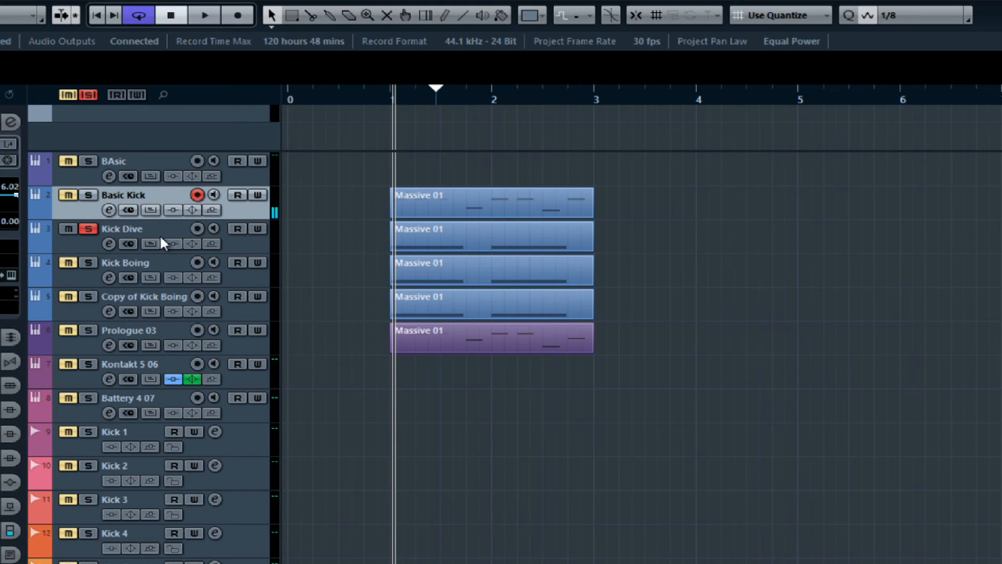
{"action": "left_click", "coordinate": [387, 98]}
{"action": "key", "text": "space"}
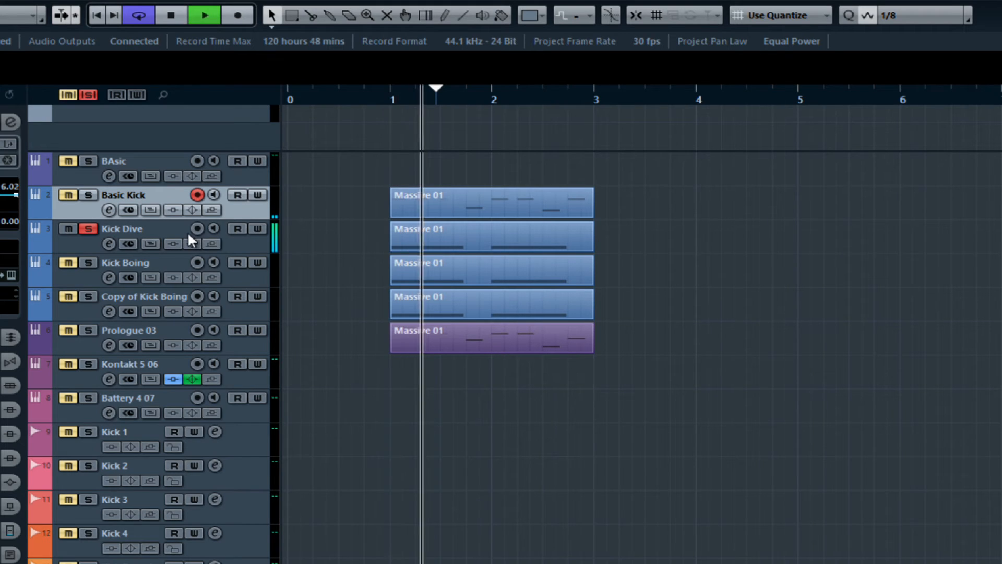
{"action": "key", "text": "space"}
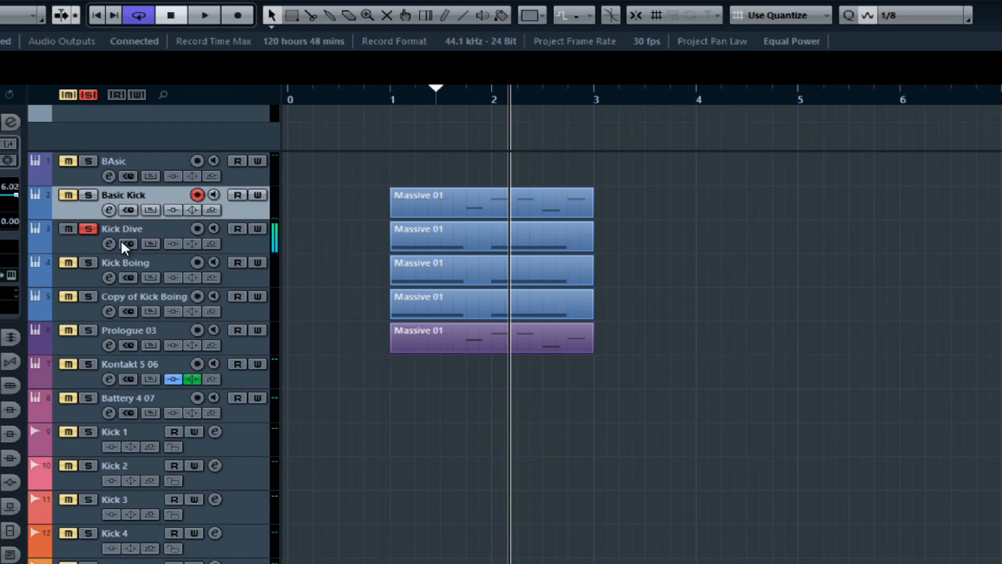
Solo the Kick Boing track instead of Kick Dive and play back its part from the start of bar 1
{"action": "left_click", "coordinate": [95, 256]}
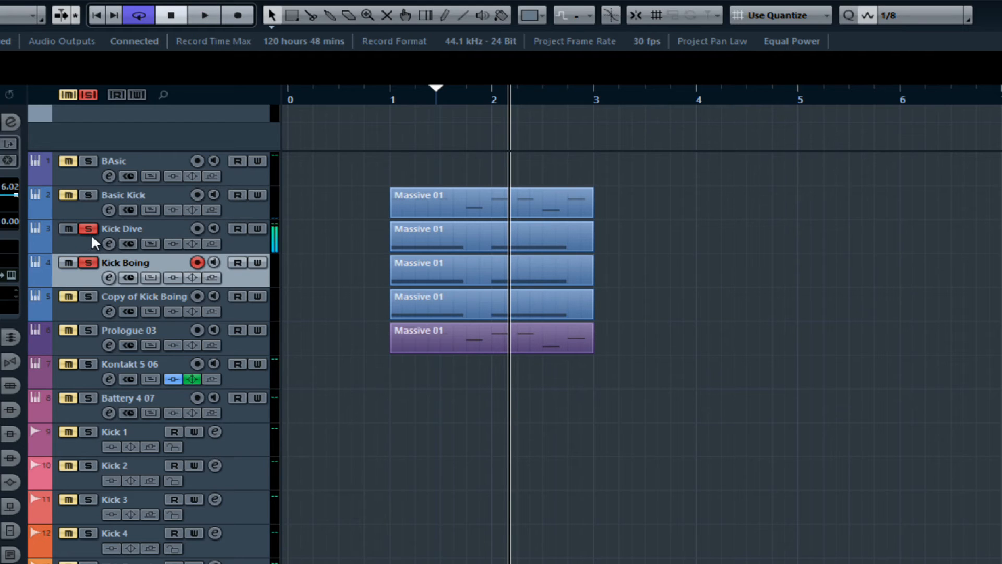
{"action": "left_click", "coordinate": [392, 99]}
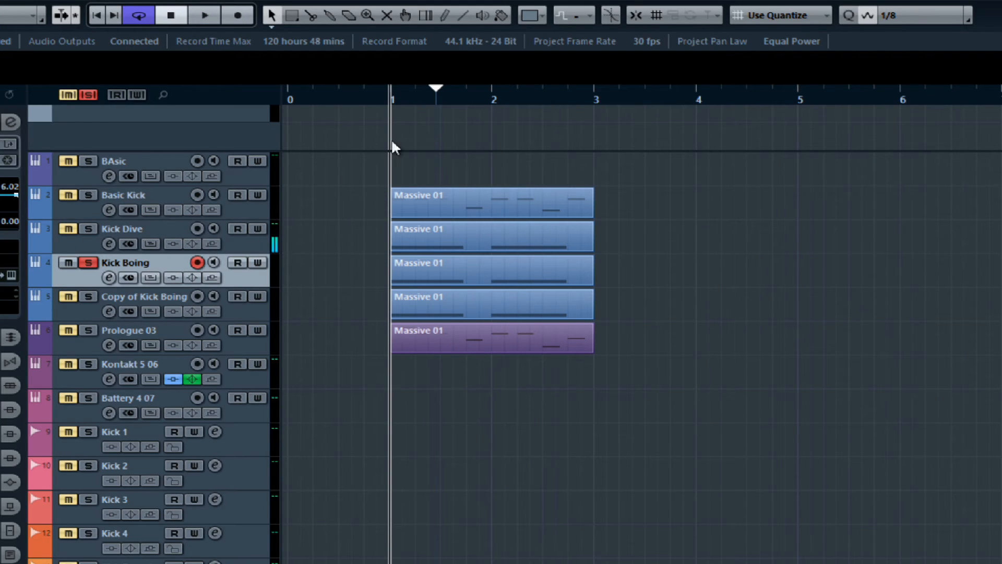
{"action": "left_click", "coordinate": [383, 95]}
{"action": "key", "text": "space"}
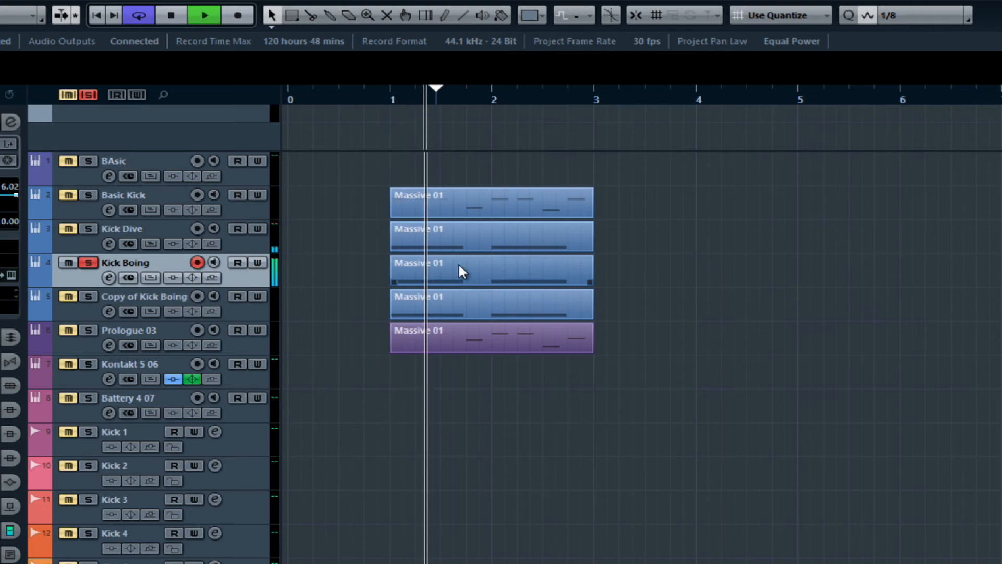
{"action": "key", "text": "space"}
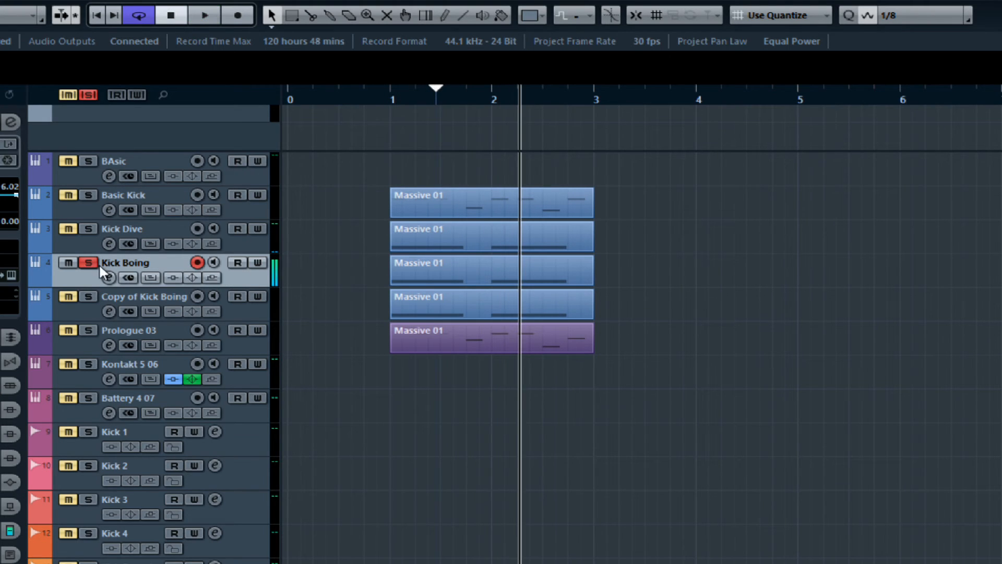
Move the solo to the Copy of Kick Boing track, select it and play back its part from the start of bar 1
{"action": "left_click", "coordinate": [88, 262]}
{"action": "left_click", "coordinate": [88, 296]}
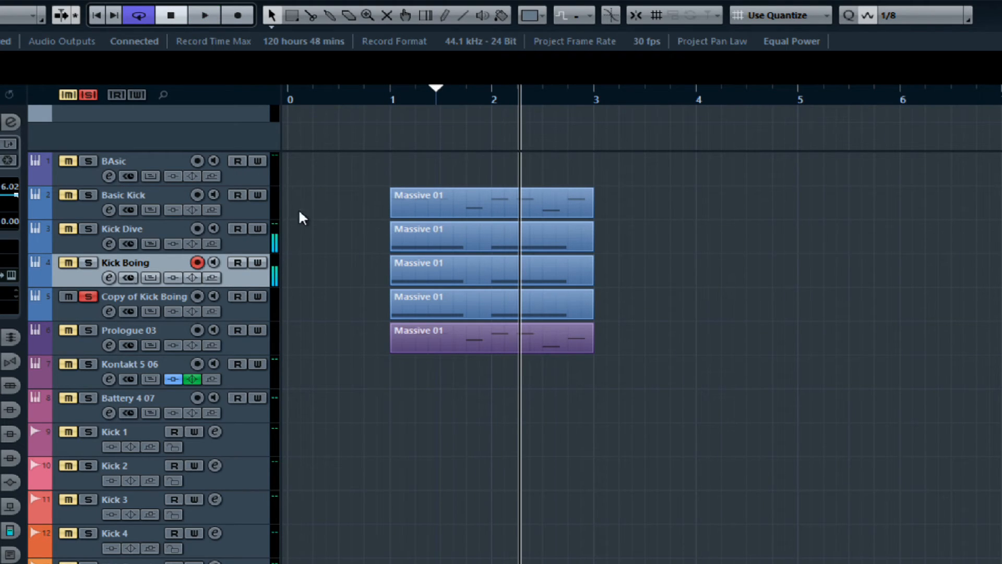
{"action": "left_click", "coordinate": [382, 95]}
{"action": "left_click", "coordinate": [266, 305]}
{"action": "key", "text": "space"}
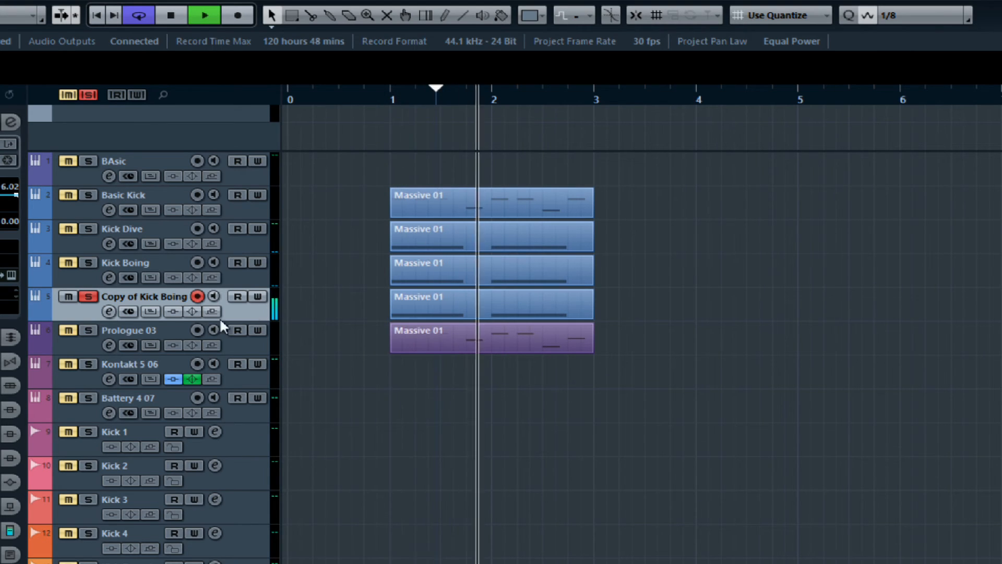
{"action": "key", "text": "space"}
Move the solo to the Prologue 03 track, play back its part from the middle of bar 1 and select the track
{"action": "left_click", "coordinate": [88, 330]}
{"action": "left_click", "coordinate": [90, 296]}
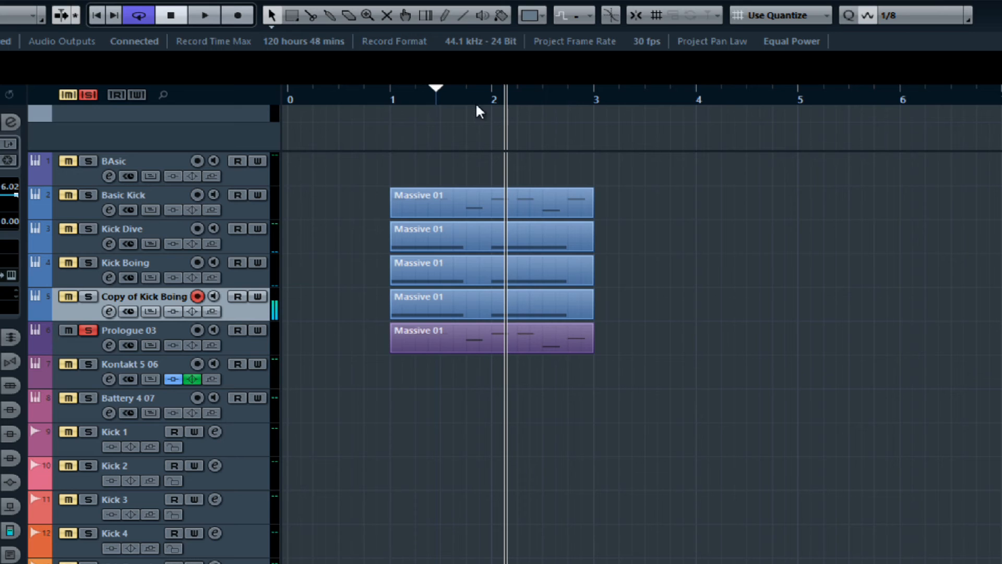
{"action": "left_click", "coordinate": [448, 96]}
{"action": "left_click", "coordinate": [474, 206]}
{"action": "key", "text": "space"}
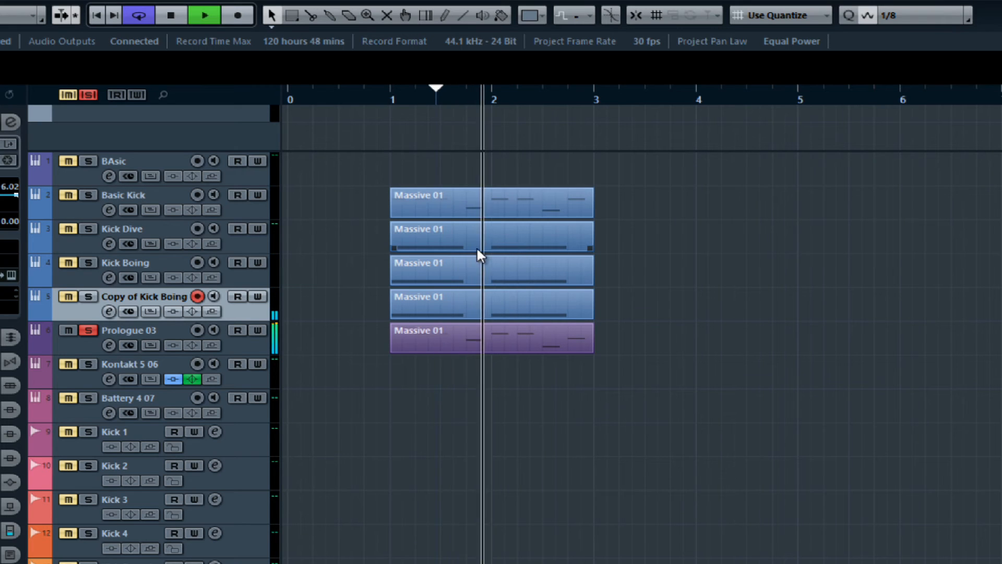
{"action": "left_click", "coordinate": [150, 330]}
{"action": "key", "text": "space"}
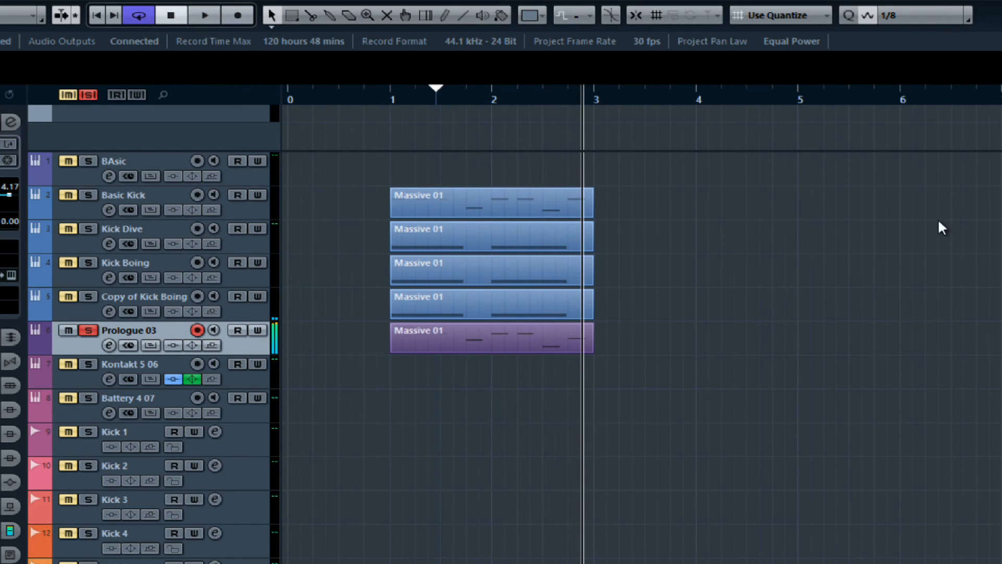
Place the playhead between bars 12 and 13, near the start of the Kontakt and Battery parts, and unsolo the Prologue 03 track
{"action": "left_click_drag", "start_coordinate": [910, 274], "coordinate": [392, 203]}
{"action": "scroll", "coordinate": [710, 277], "scroll_direction": "down", "scroll_amount": 2}
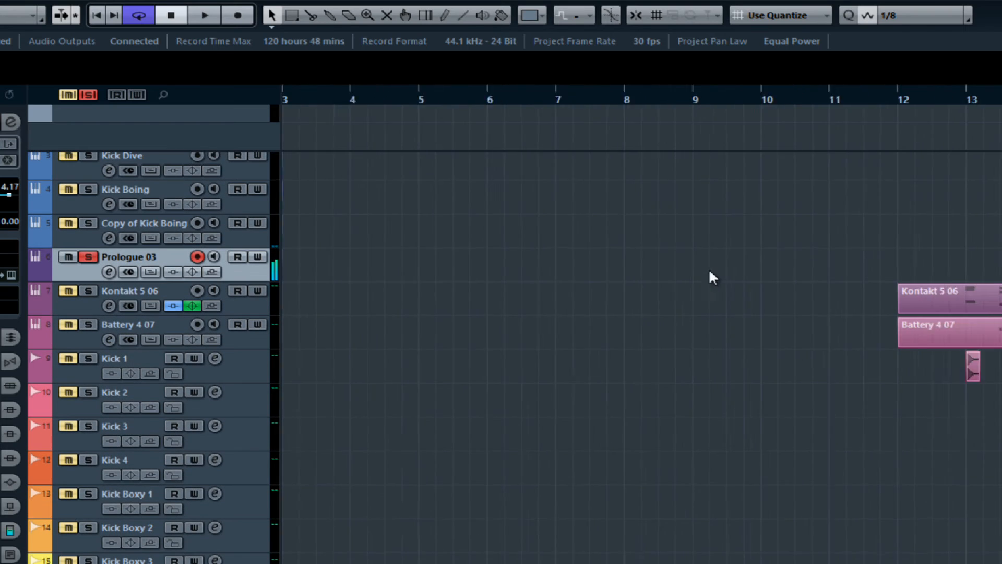
{"action": "left_click_drag", "start_coordinate": [960, 229], "coordinate": [554, 175]}
{"action": "left_click_drag", "start_coordinate": [594, 295], "coordinate": [568, 268]}
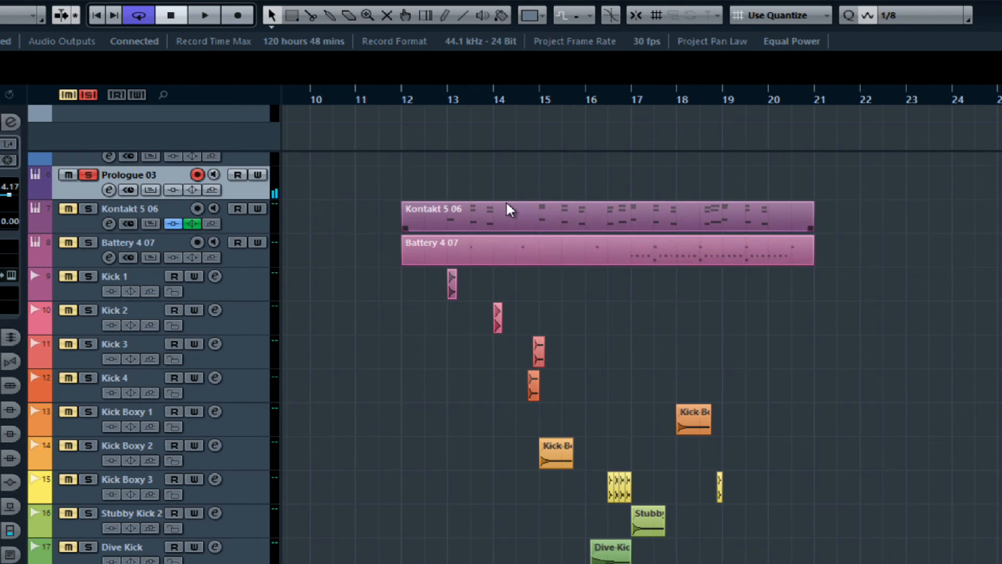
{"action": "left_click", "coordinate": [430, 96]}
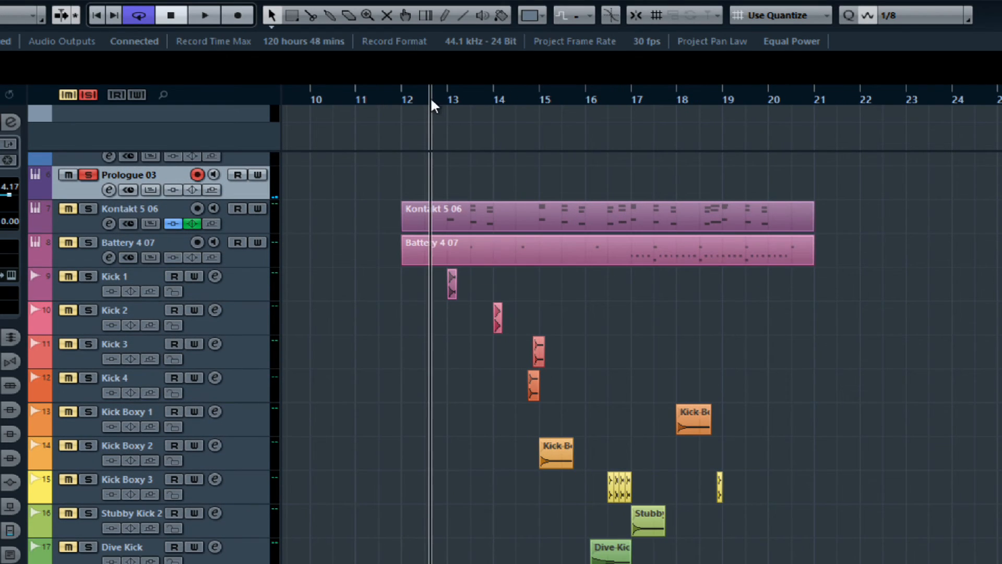
{"action": "left_click", "coordinate": [88, 174]}
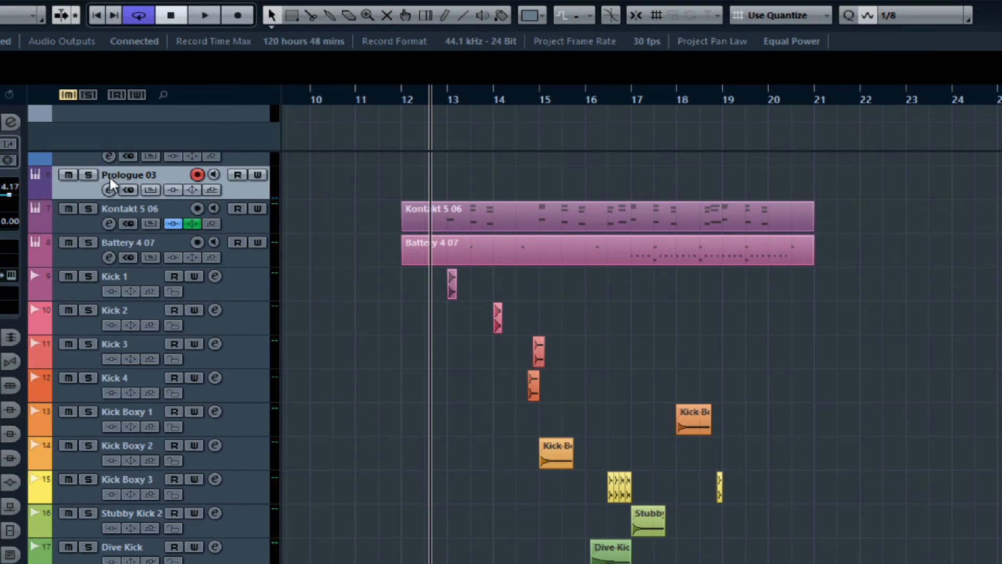
Recolor all the kick sample events below the Battery 4 07 part with Color 1
{"action": "scroll", "coordinate": [456, 275], "scroll_direction": "up", "scroll_amount": 3}
{"action": "scroll", "coordinate": [470, 313], "scroll_direction": "down", "scroll_amount": 3}
{"action": "left_click_drag", "start_coordinate": [379, 286], "coordinate": [845, 563]}
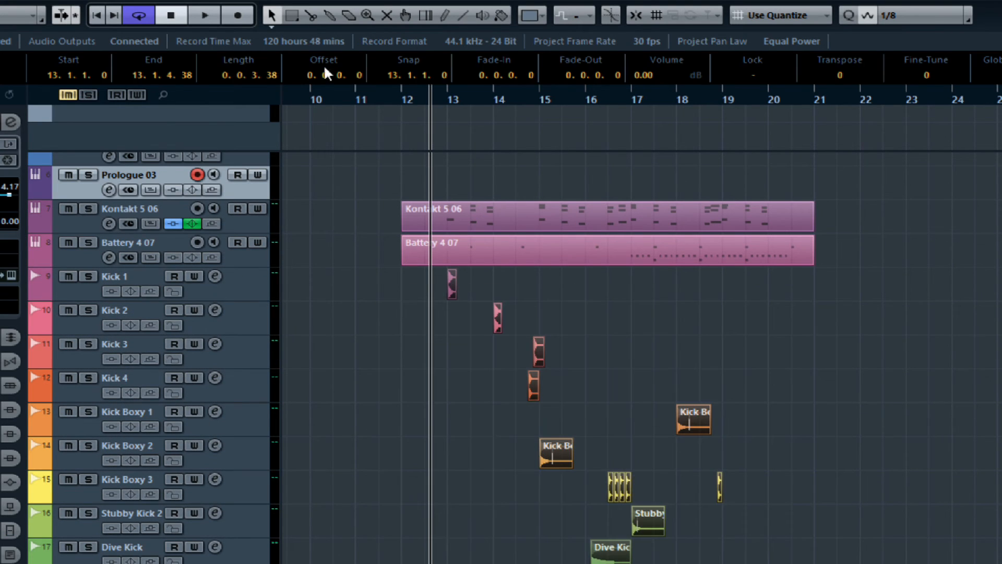
{"action": "left_click", "coordinate": [538, 16]}
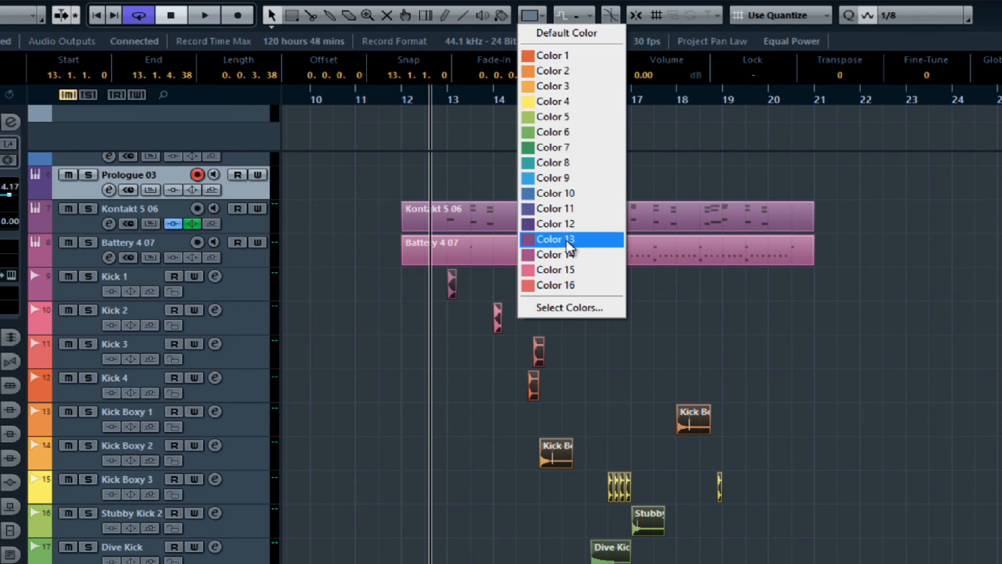
{"action": "left_click", "coordinate": [552, 55]}
{"action": "left_click", "coordinate": [592, 403]}
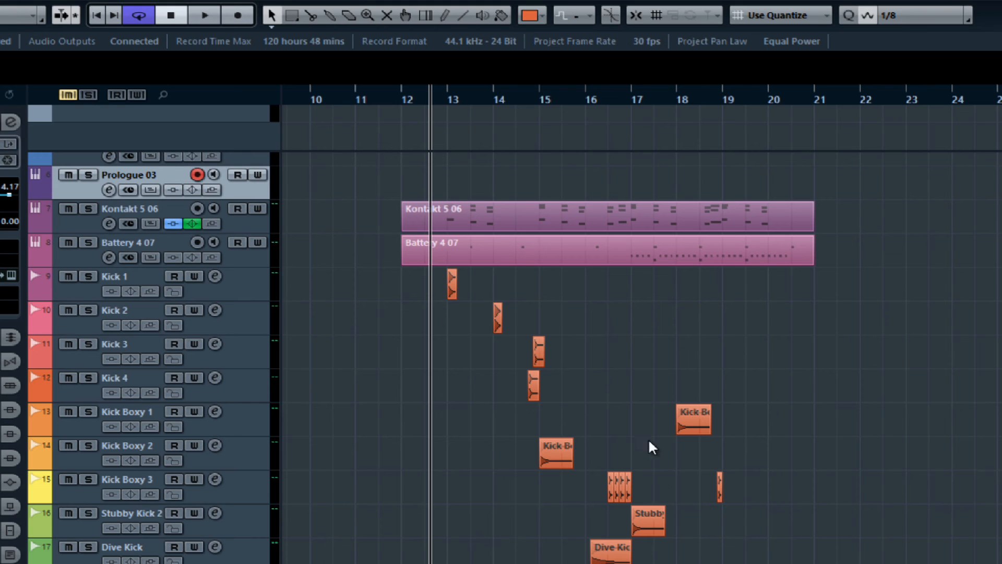
Select the Kontakt 5 06 part, the Battery 4 07 part and all the kick sample events in turn to point them out
{"action": "scroll", "coordinate": [449, 439], "scroll_direction": "up", "scroll_amount": 3}
{"action": "scroll", "coordinate": [658, 419], "scroll_direction": "down", "scroll_amount": 3}
{"action": "left_click", "coordinate": [483, 212]}
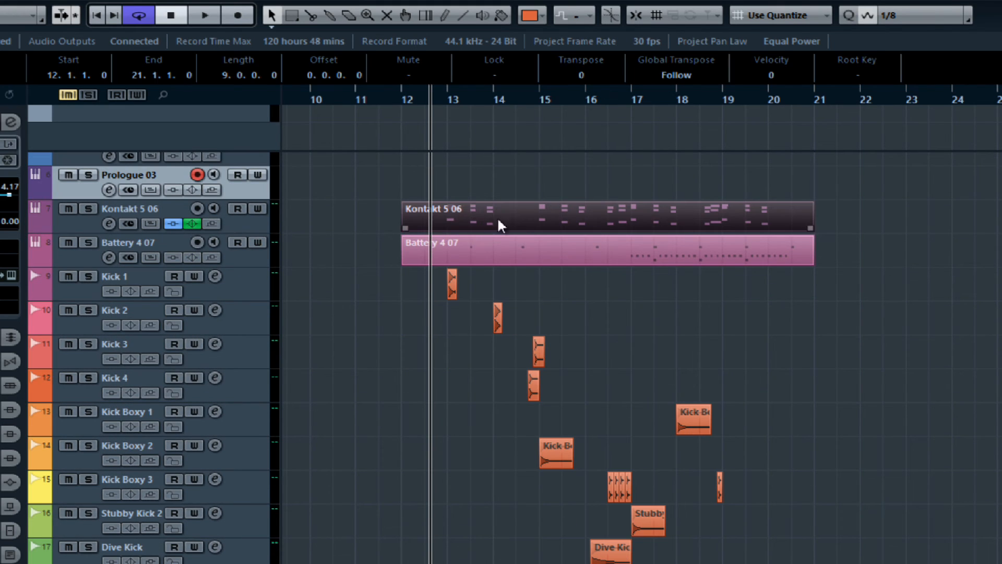
{"action": "left_click", "coordinate": [507, 240]}
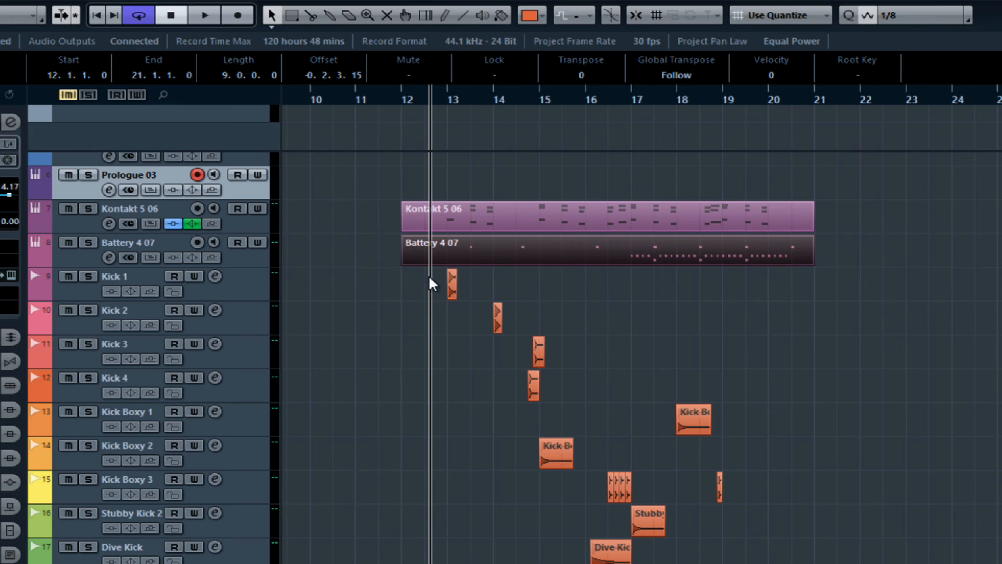
{"action": "left_click_drag", "start_coordinate": [400, 280], "coordinate": [810, 563]}
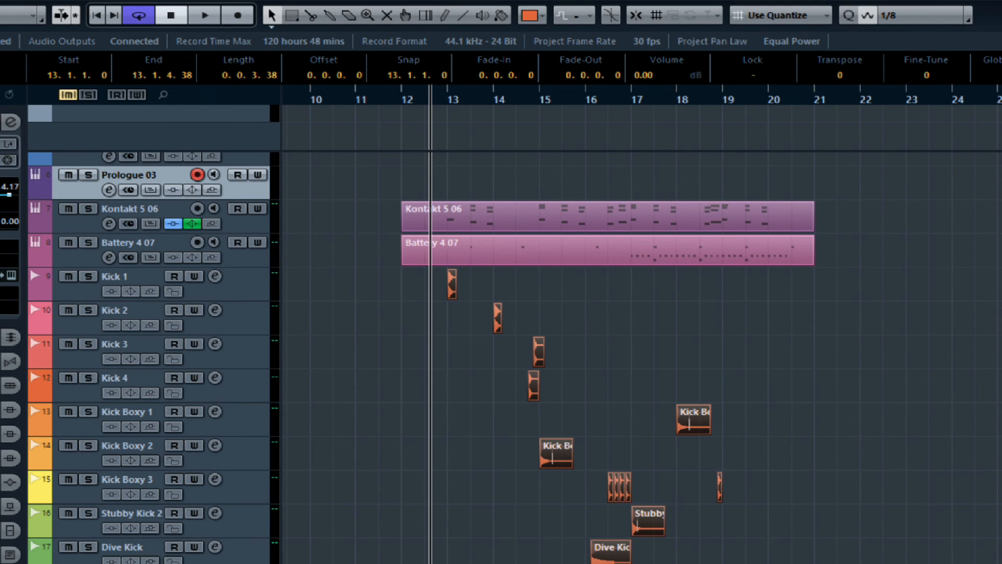
{"action": "scroll", "coordinate": [656, 473], "scroll_direction": "up", "scroll_amount": 5}
{"action": "scroll", "coordinate": [642, 255], "scroll_direction": "down", "scroll_amount": 5}
Play back the full arrangement from bar 12 to bar 20, following the kick samples across the tracks
{"action": "left_click", "coordinate": [408, 101]}
{"action": "scroll", "coordinate": [442, 196], "scroll_direction": "up", "scroll_amount": 3}
{"action": "key", "text": "space"}
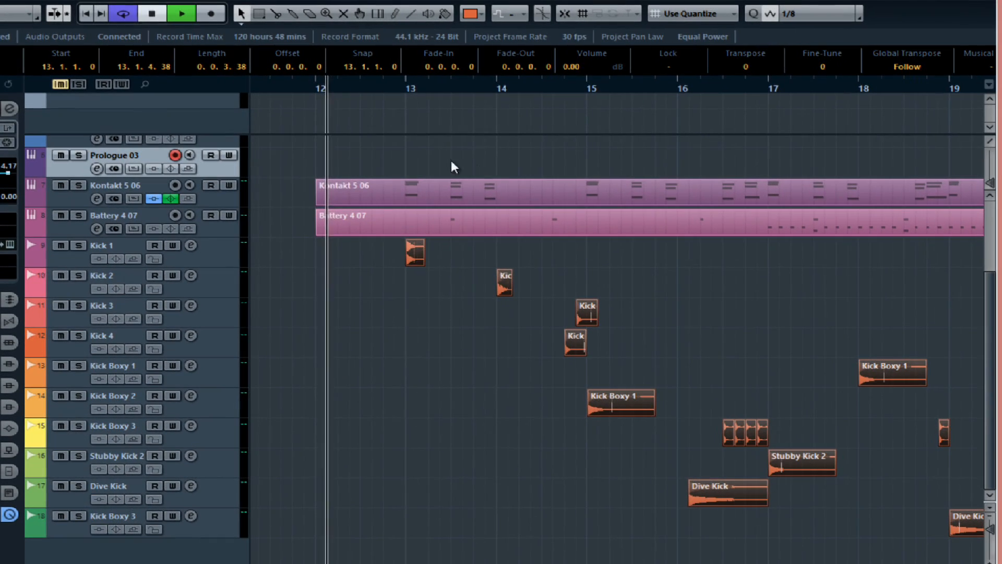
{"action": "scroll", "coordinate": [548, 186], "scroll_direction": "right", "scroll_amount": 3}
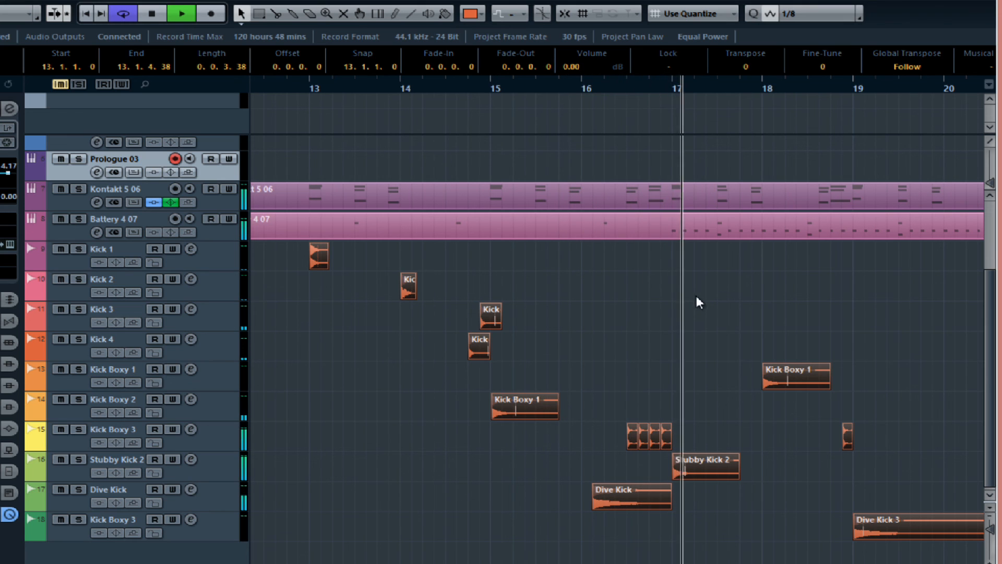
{"action": "left_click_drag", "start_coordinate": [804, 286], "coordinate": [450, 281]}
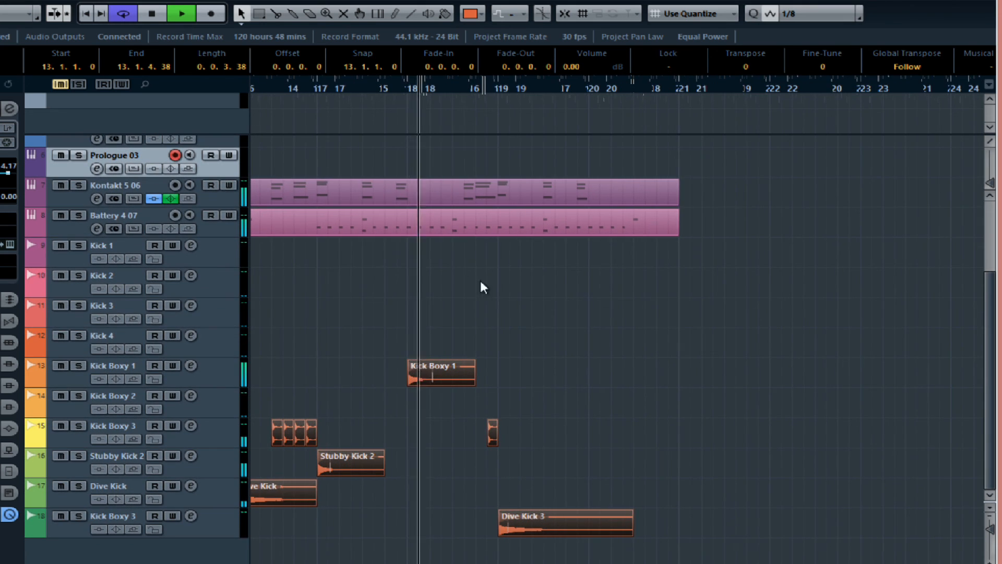
{"action": "left_click_drag", "start_coordinate": [543, 327], "coordinate": [514, 326]}
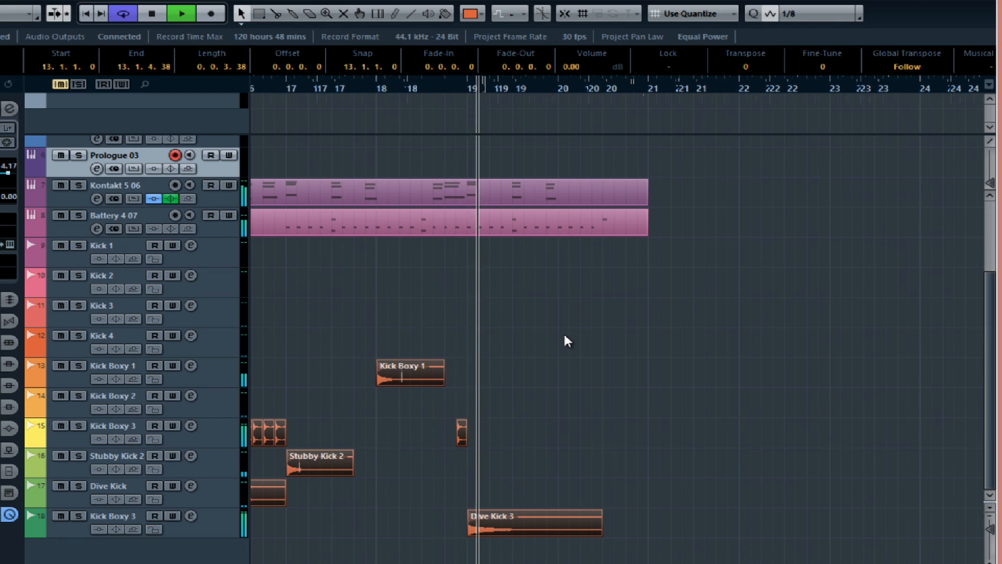
{"action": "scroll", "coordinate": [563, 332], "scroll_direction": "down", "scroll_amount": 3}
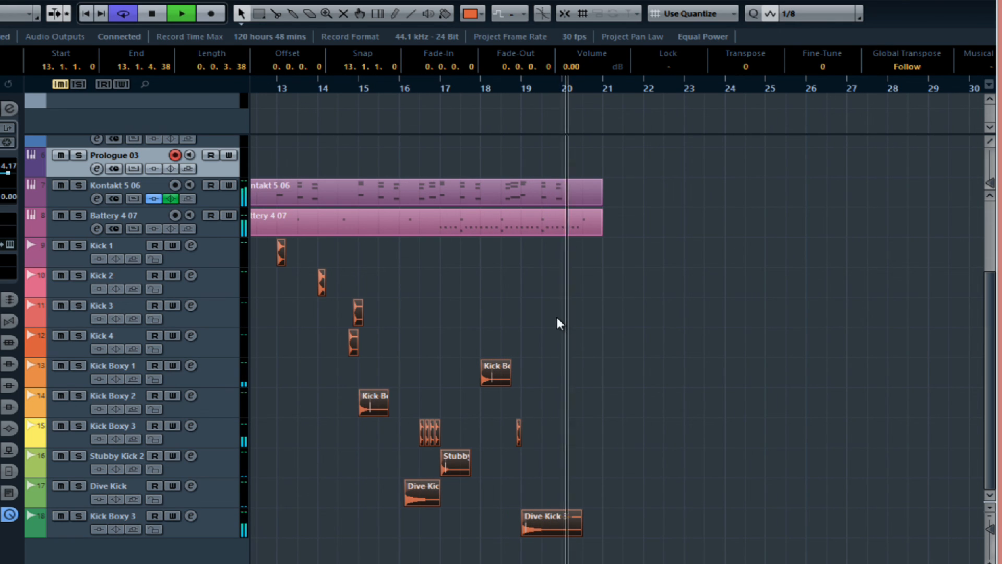
{"action": "key", "text": "space"}
{"action": "left_click_drag", "start_coordinate": [573, 327], "coordinate": [719, 346]}
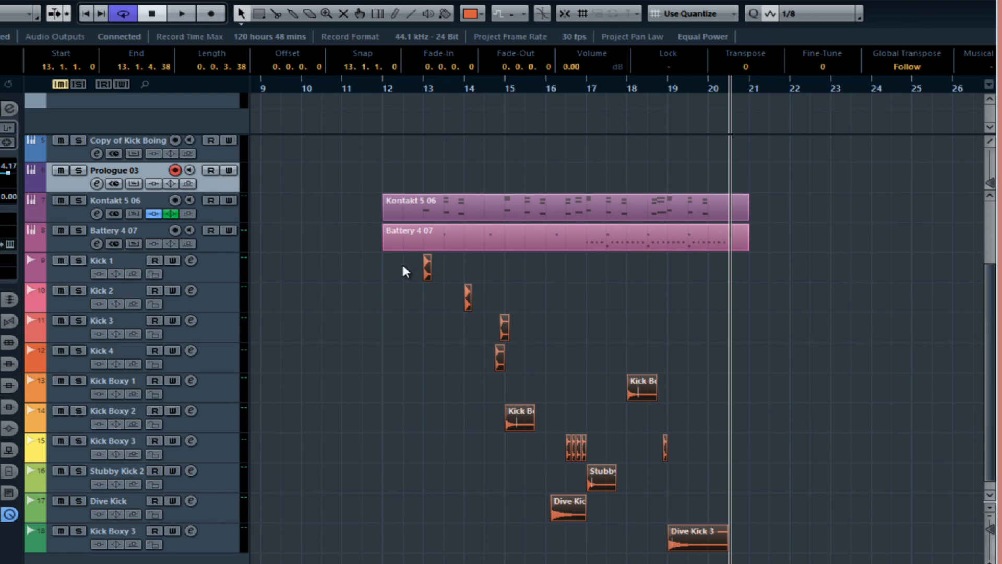
{"action": "scroll", "coordinate": [403, 265], "scroll_direction": "down", "scroll_amount": 1}
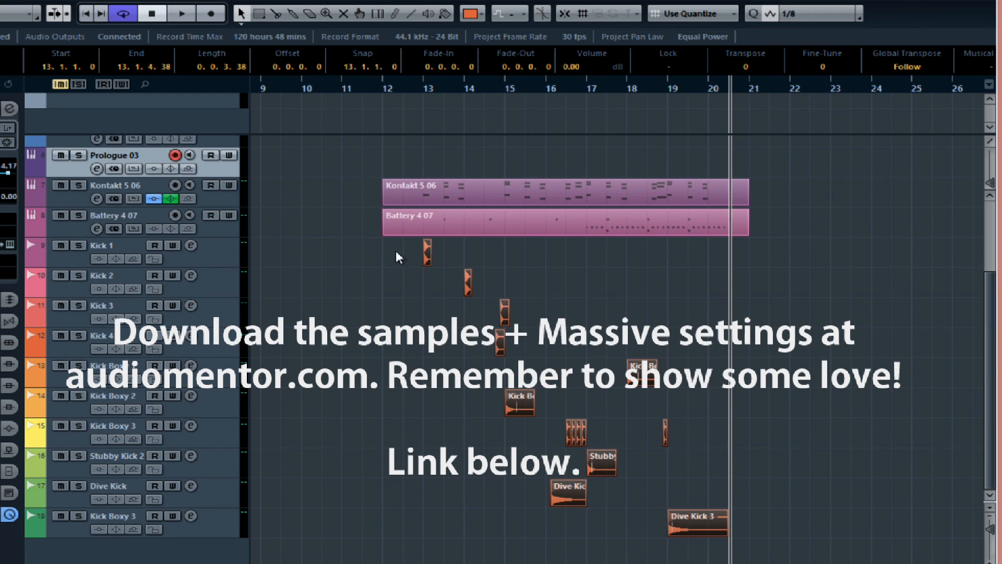
{"action": "left_click_drag", "start_coordinate": [394, 248], "coordinate": [752, 550]}
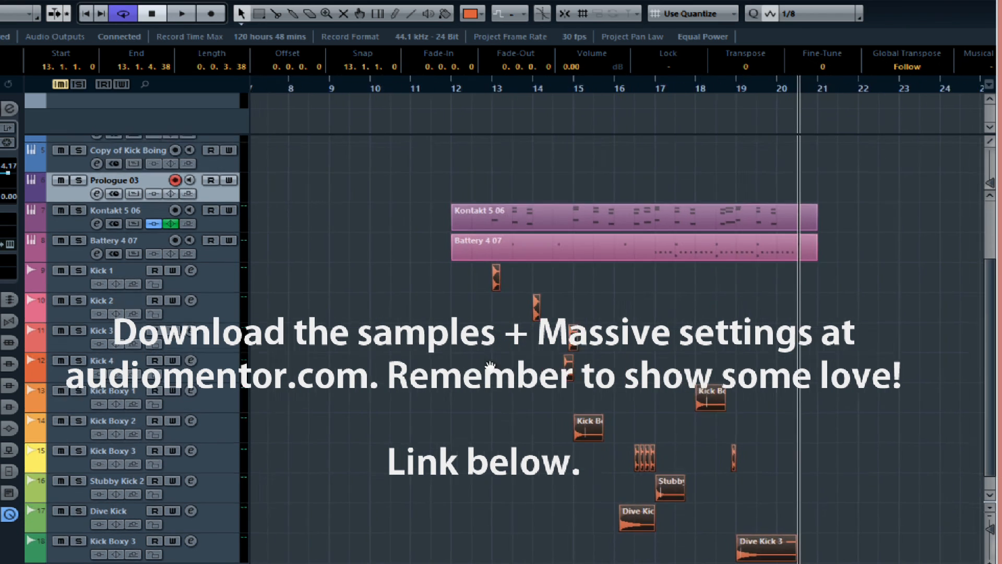